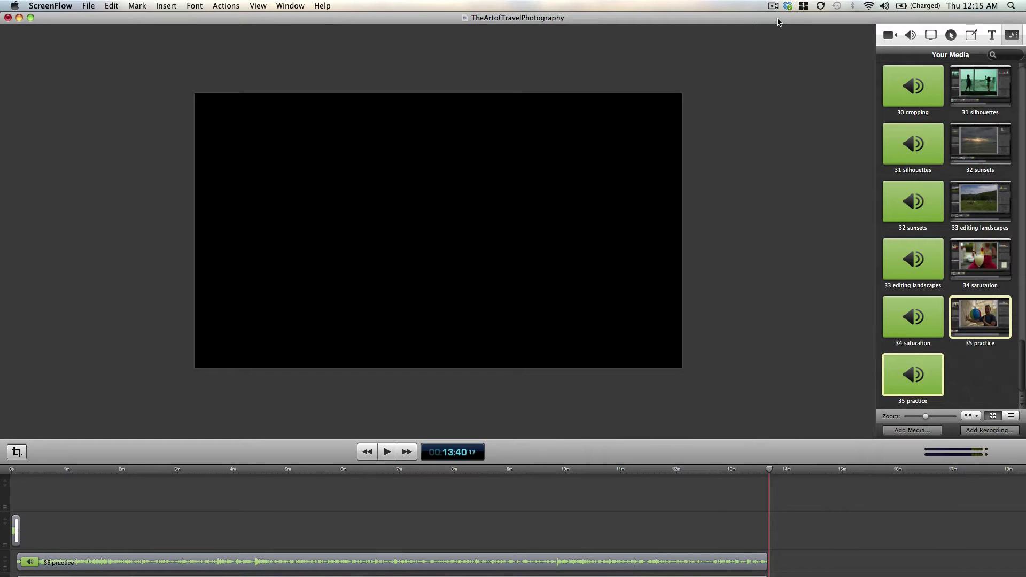
Step: Switch from the ScreenFlow project to the empty Photoshop workspace with Cmd+Tab
key("super+Tab")
key("super+Tab")
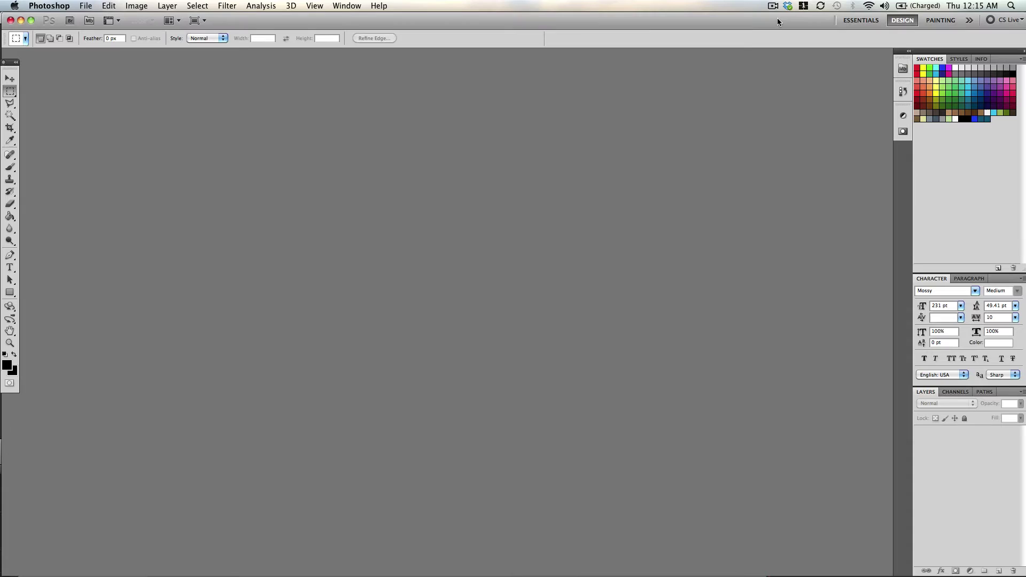
Step: Bring forward the Finder window of the Selects_Edited folder holding 384 Philippines JPGs
key("super+Tab")
key("super+Tab")
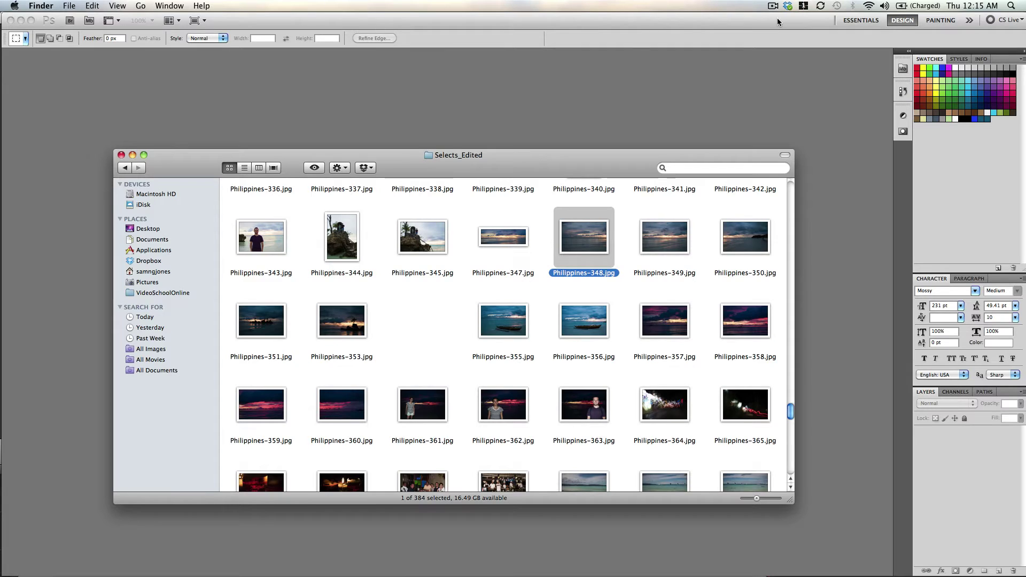
Step: Quick Look Philippines-348.jpg and flip back and forth through 349 and 350, ending on 349
key("space")
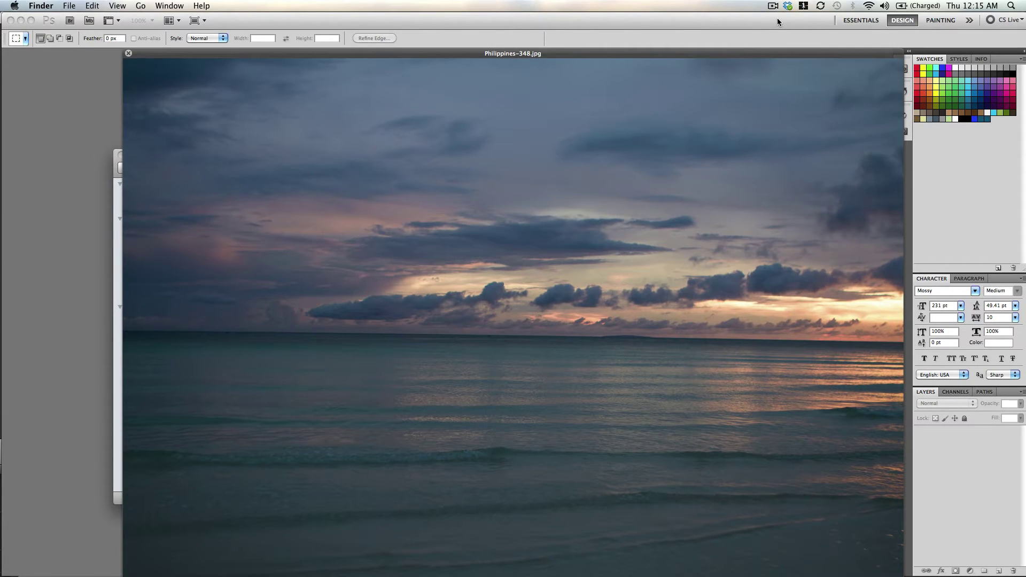
key("Right")
key("Right")
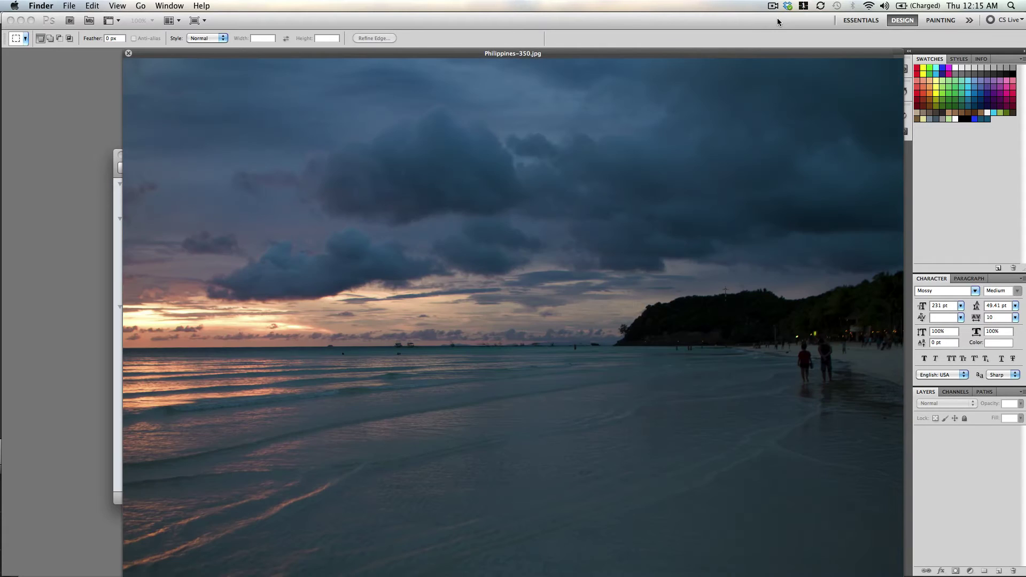
key("Left")
key("Left")
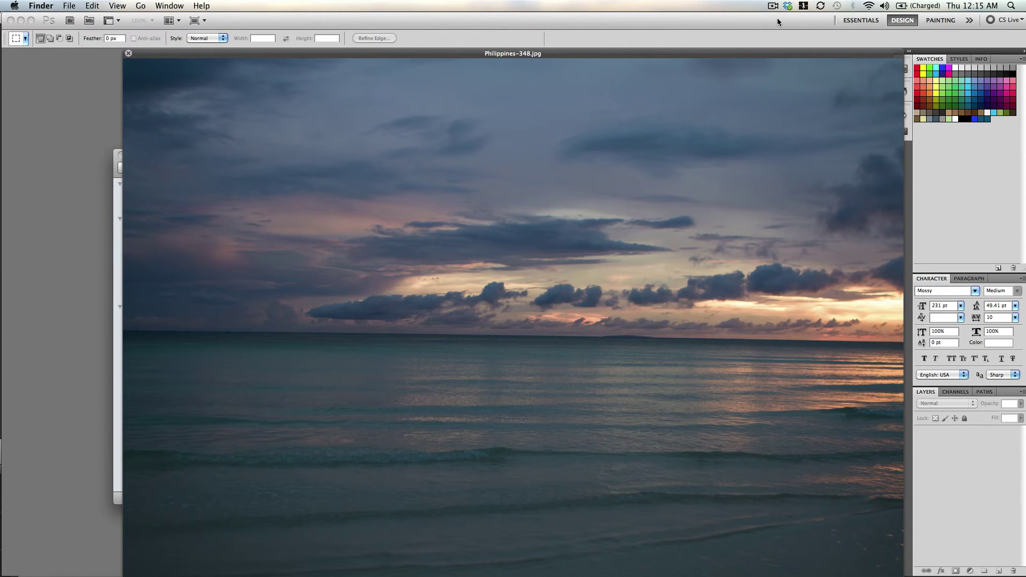
key("Right")
key("Right")
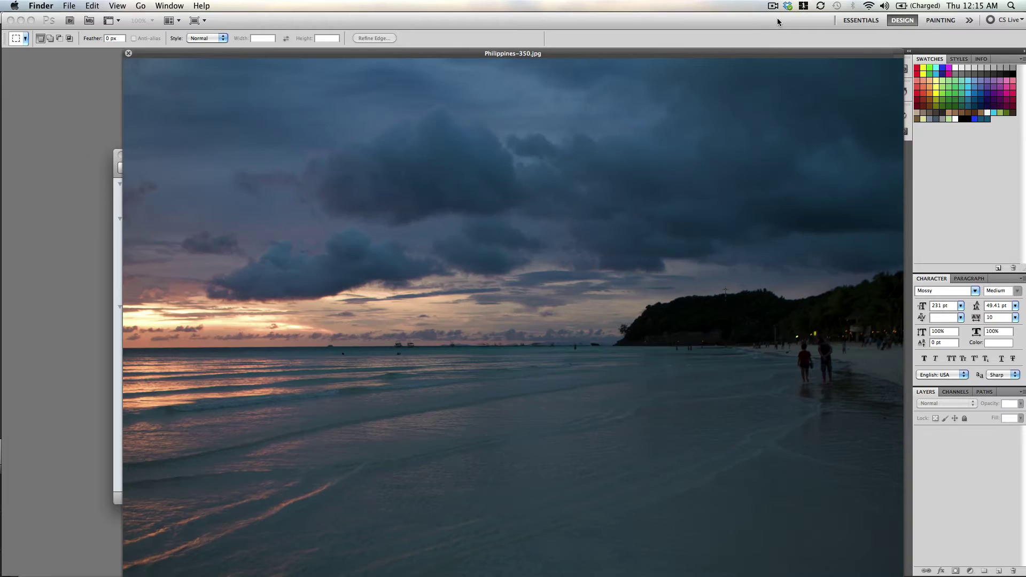
key("Left")
key("Left")
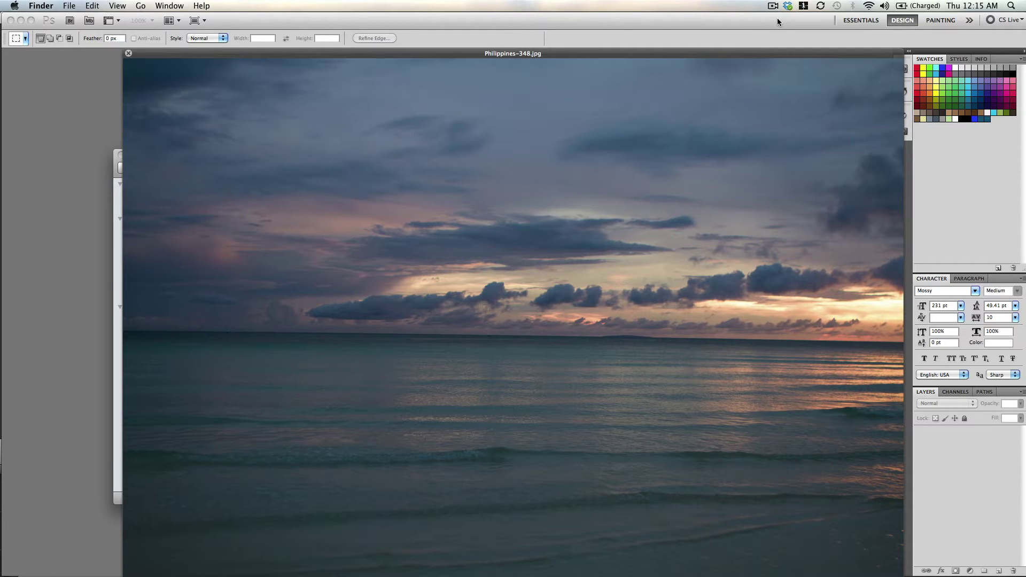
key("Right")
key("Right")
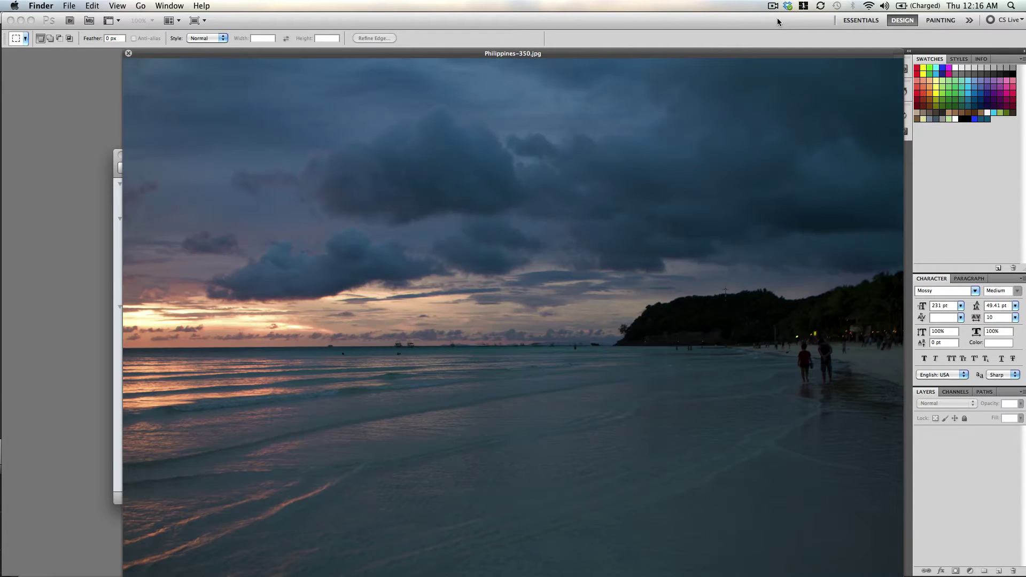
key("Left")
key("Left")
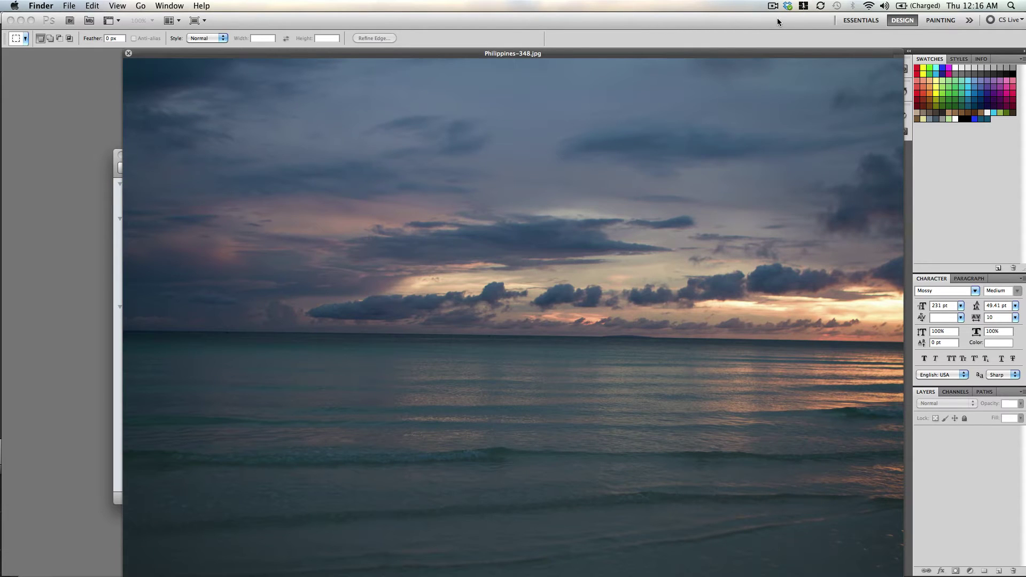
key("Right")
key("Right")
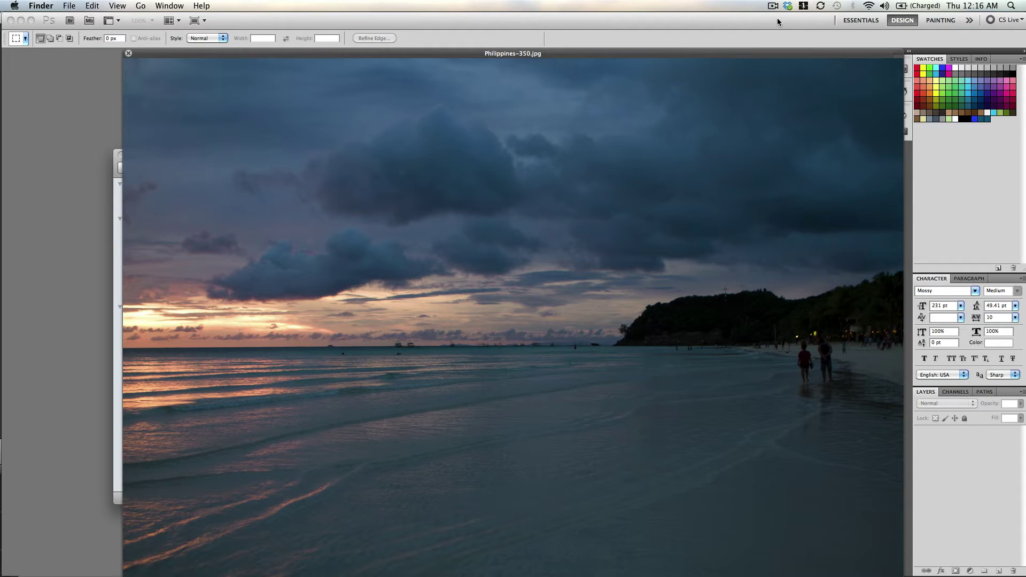
key("Left")
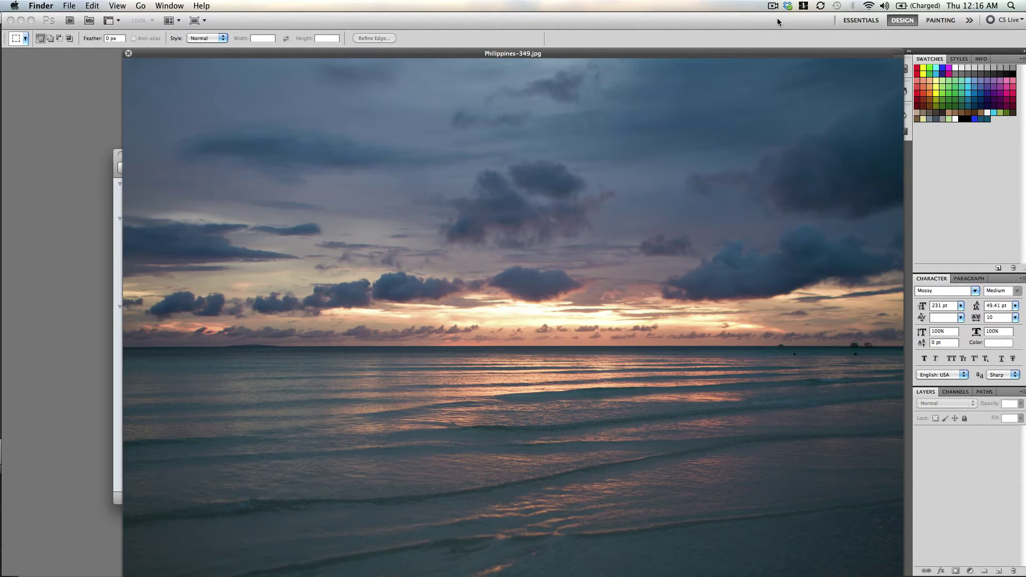
Step: Compare Philippines-348, 349 and 350 in the full-screen preview, then close it
key("Left")
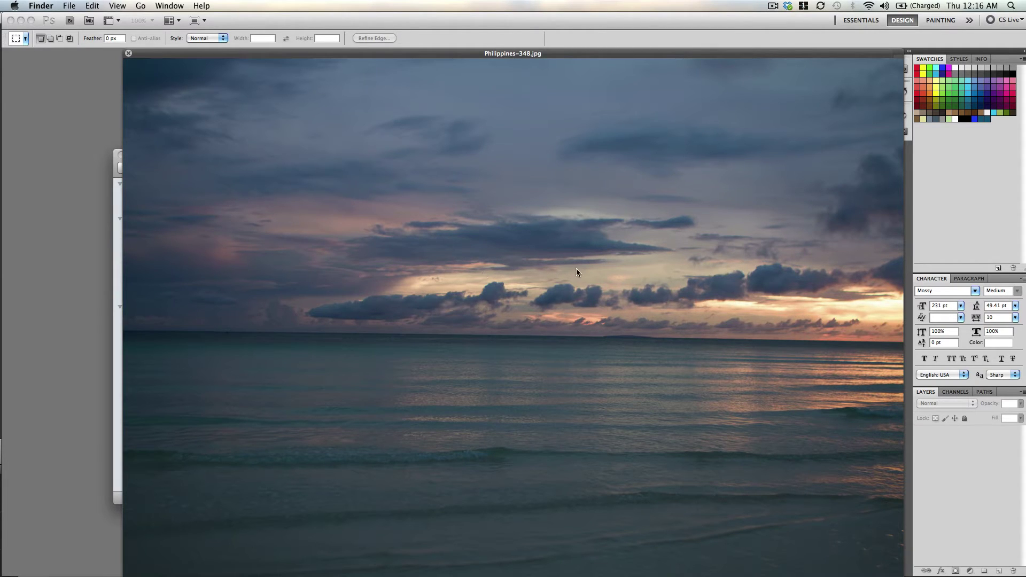
key("ctrl+Tab")
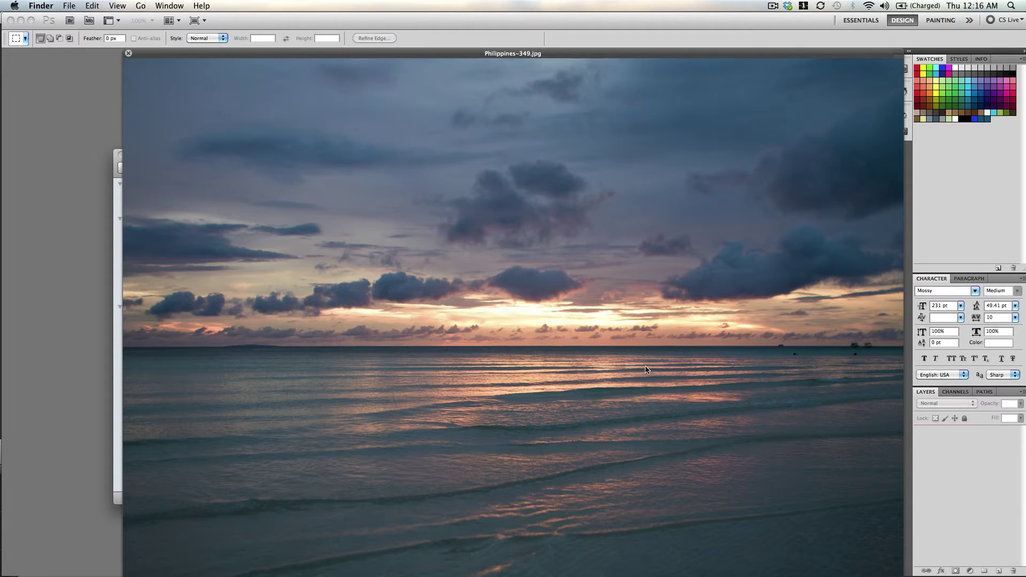
key("ctrl+Tab")
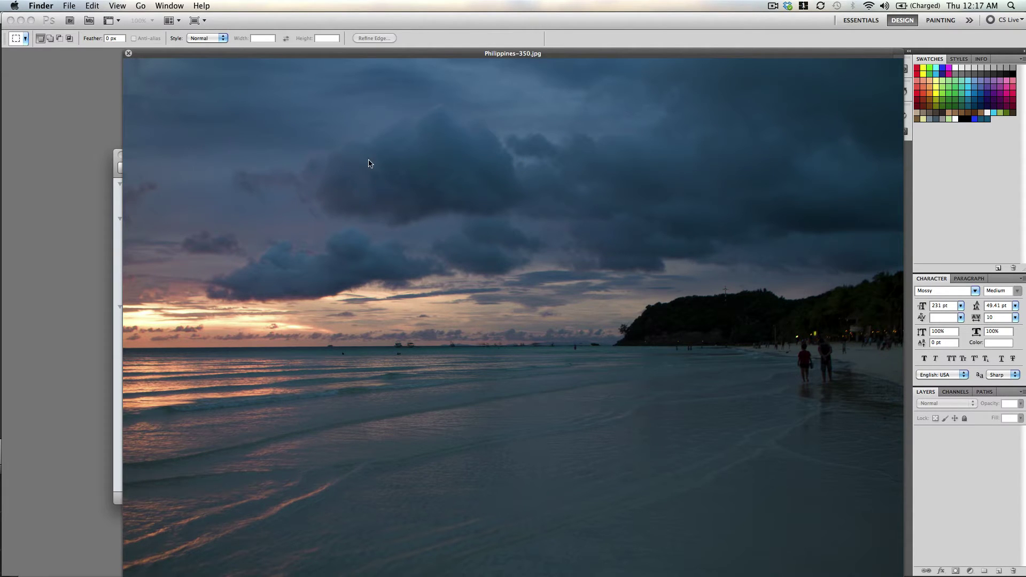
key("space")
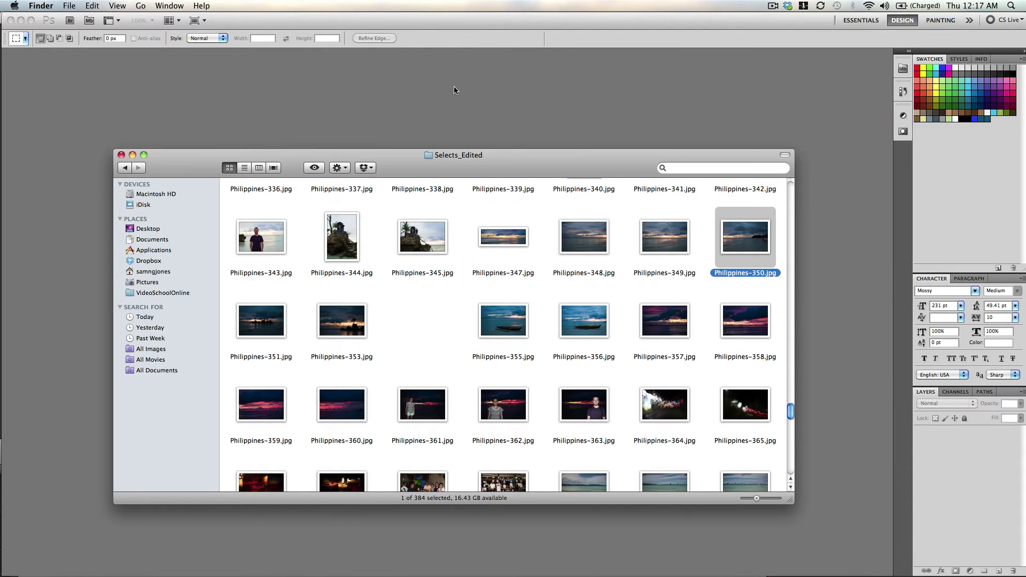
Step: Recheck Philippines-348.jpg and its neighbour in Quick Look, then return to Photoshop
left_click(575, 275)
key("space")
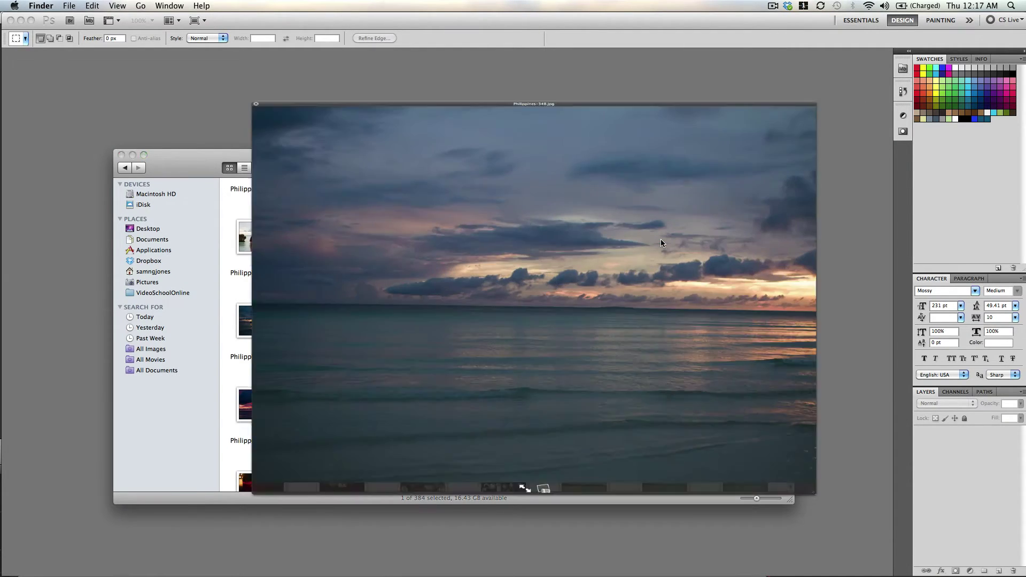
key("Right")
key("Right")
key("space")
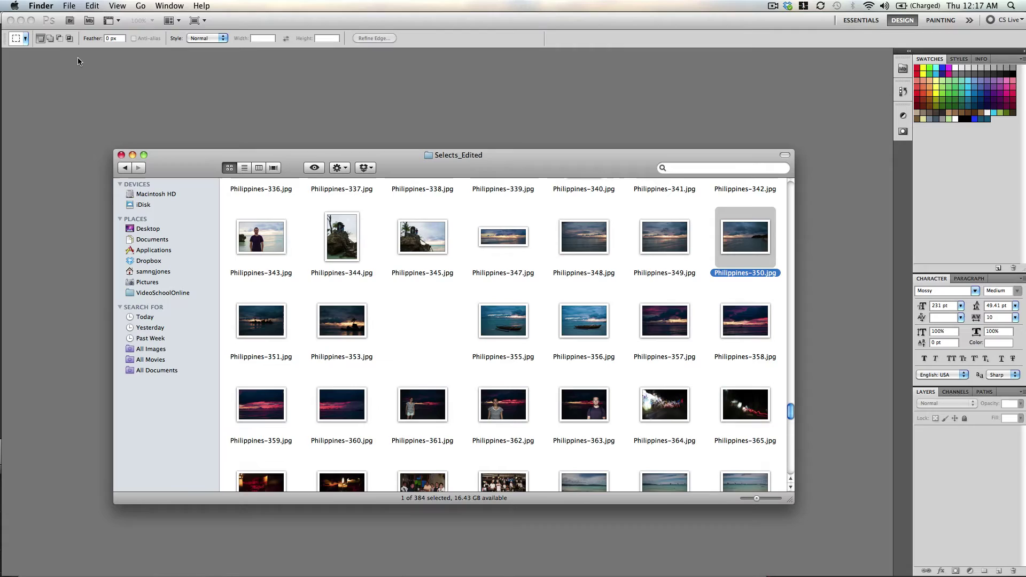
left_click(66, 86)
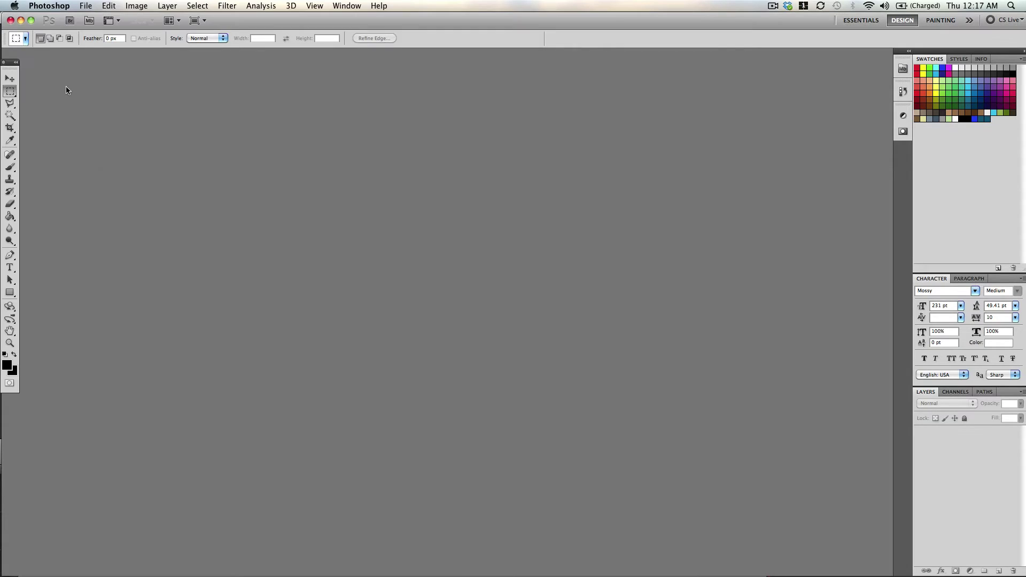
Step: Launch File > Automate > Photomerge and browse for the source images
left_click(84, 4)
mouse_move(136, 272)
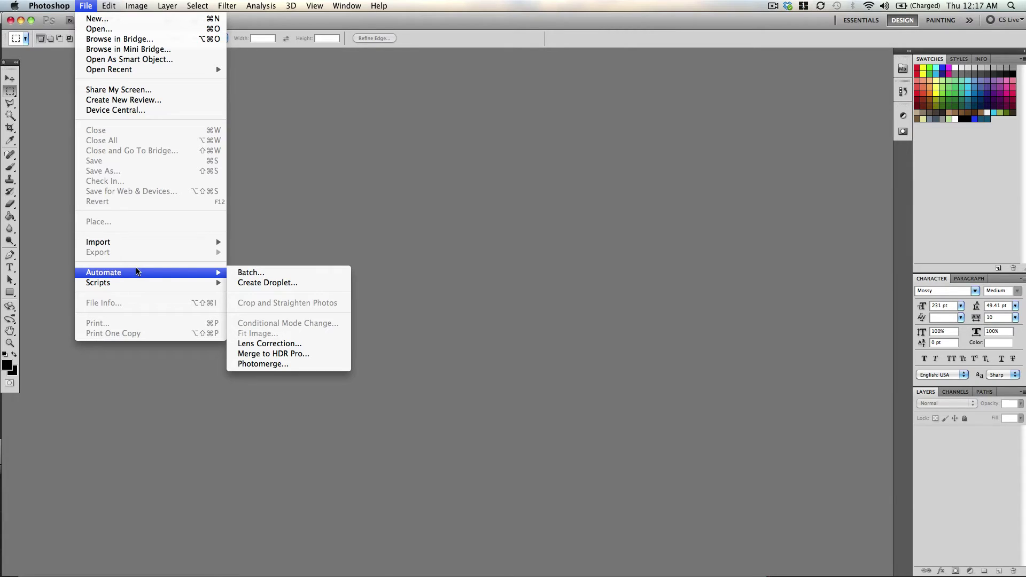
left_click(269, 364)
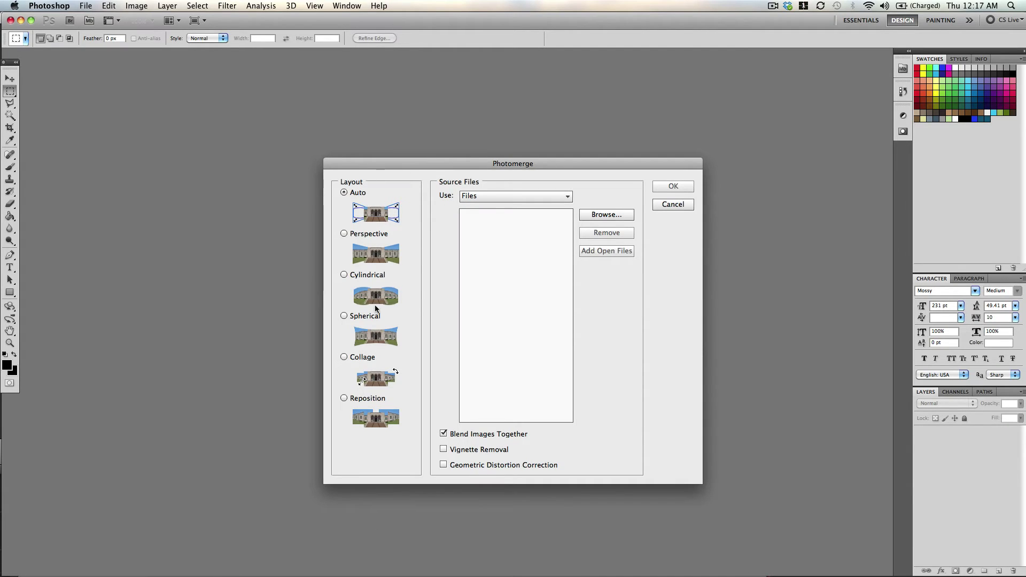
left_click(621, 214)
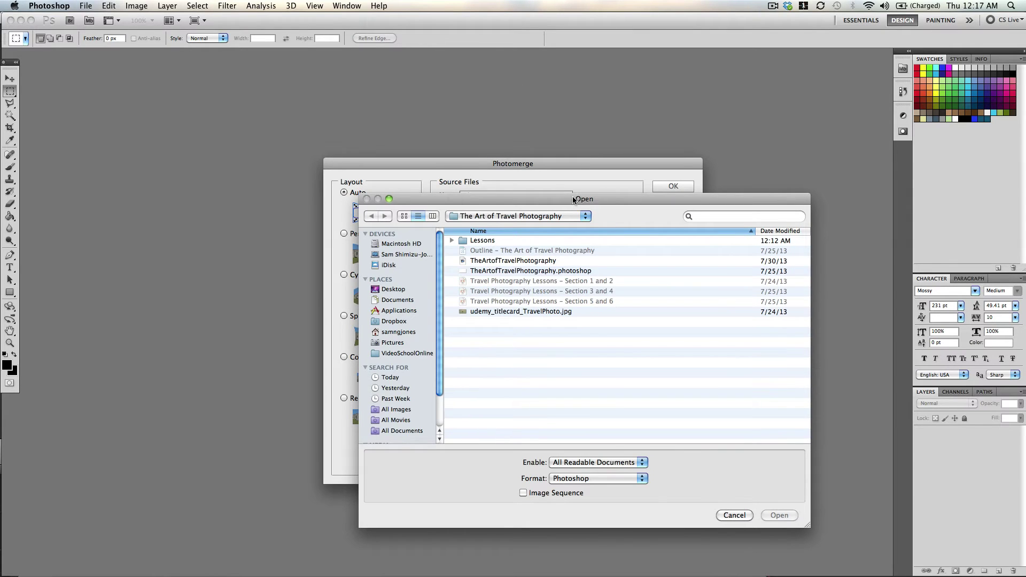
Step: Navigate the Open dialog to Desktop > Selects_Edited in column view
left_click_drag(573, 199, 585, 143)
left_click(417, 235)
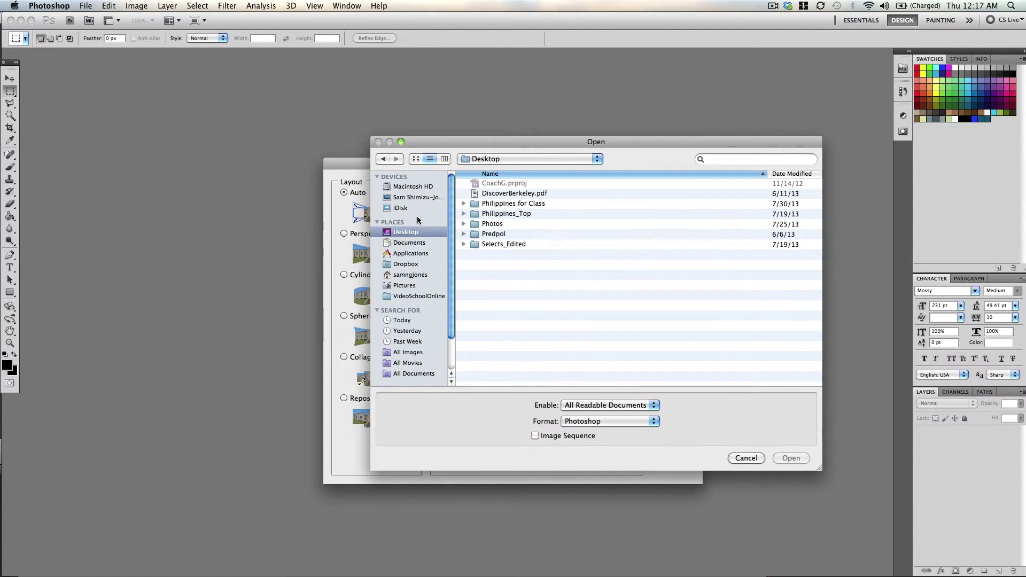
left_click(445, 160)
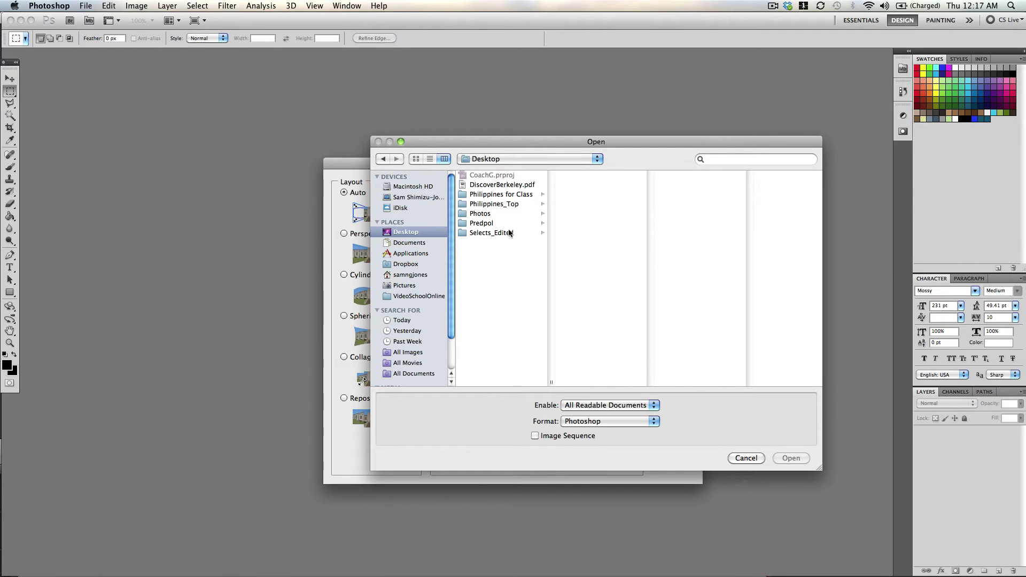
left_click(509, 233)
scroll(602, 272, "down", 20)
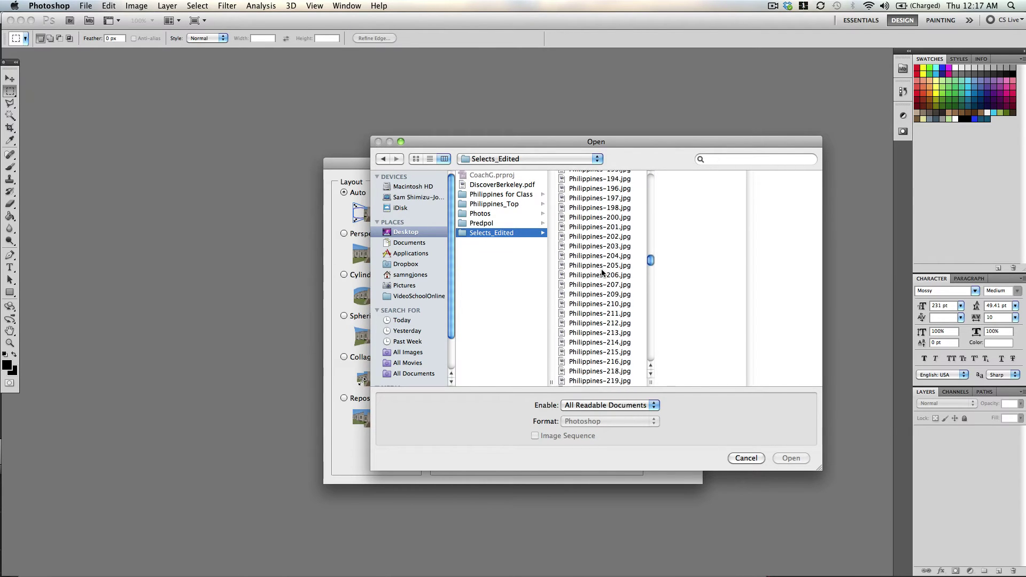
scroll(602, 272, "down", 20)
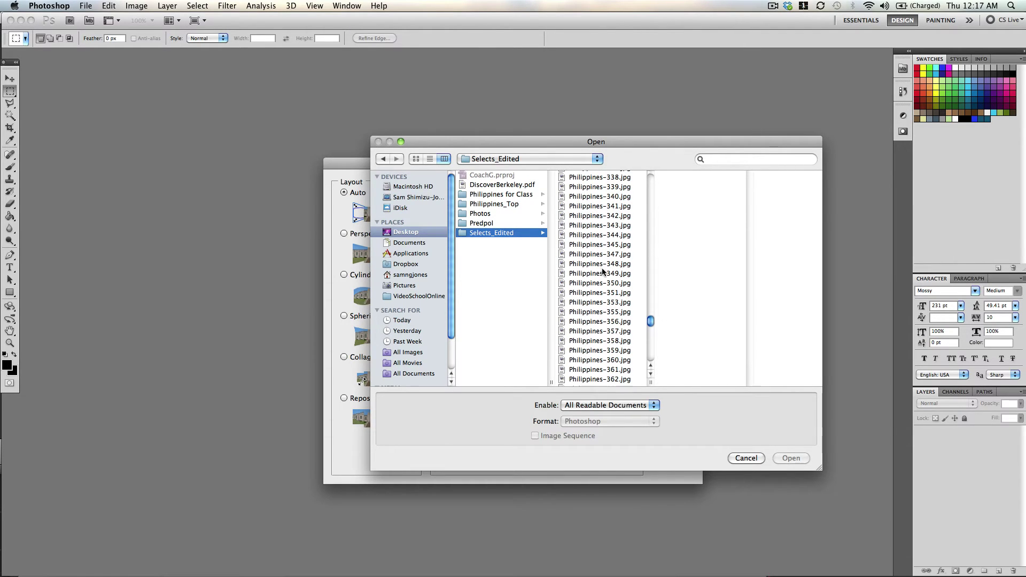
scroll(617, 235, "up", 2)
left_click(619, 199)
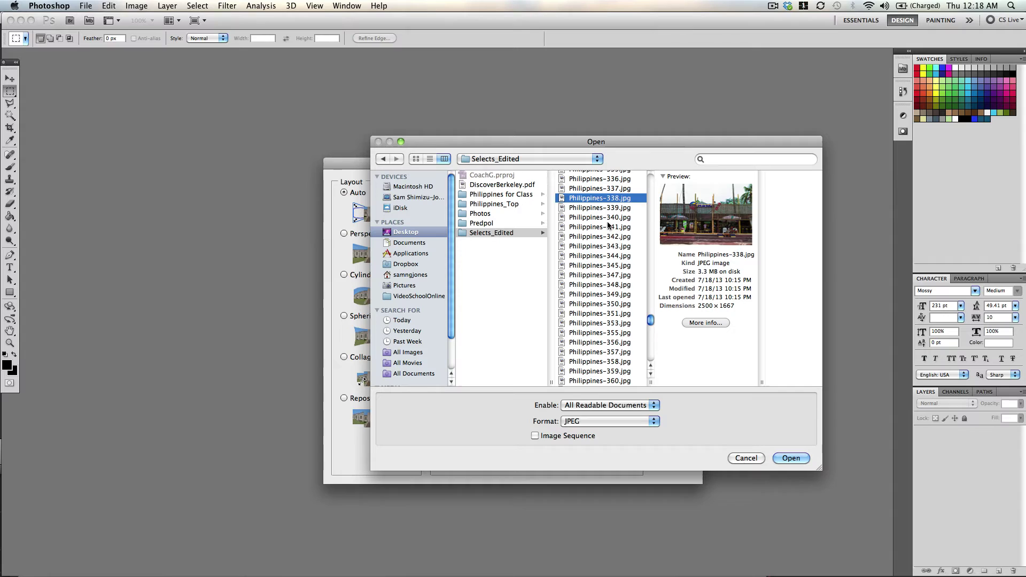
Step: Select Philippines-348, 349 and 350.jpg and add them to the Photomerge source list
left_click_drag(613, 292, 620, 276)
left_click(620, 284)
left_click(618, 288)
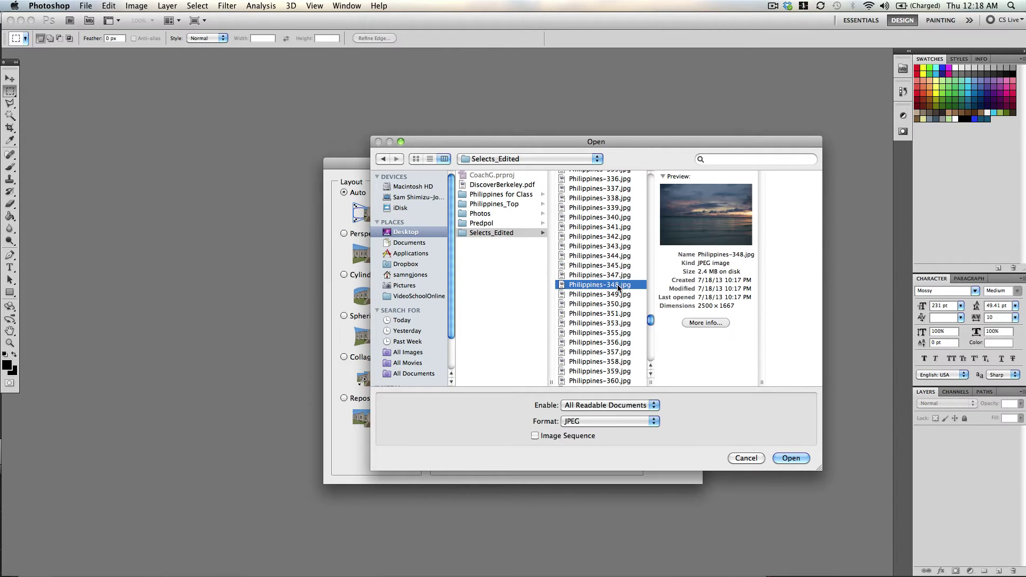
double_click(617, 286)
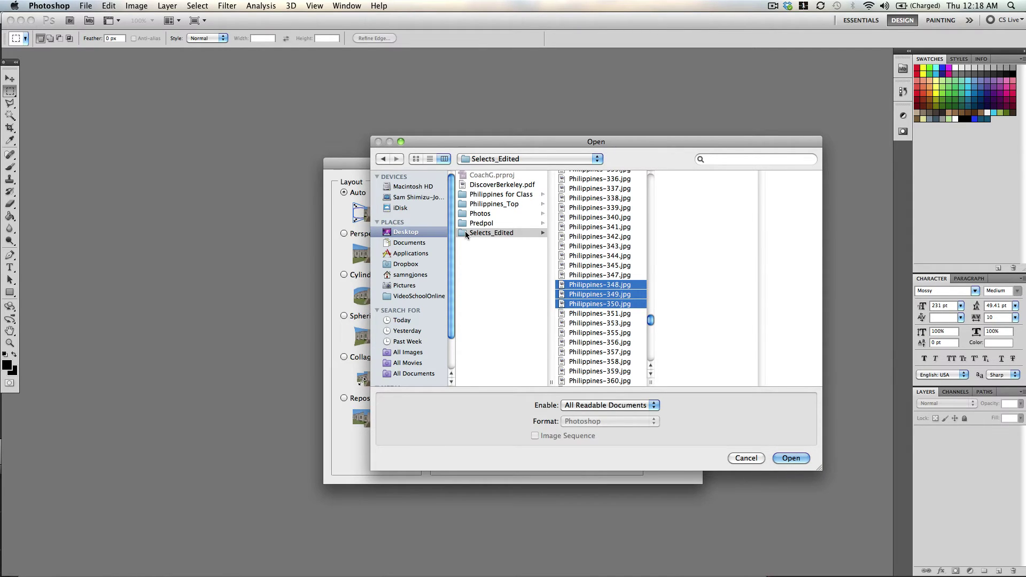
key("Return")
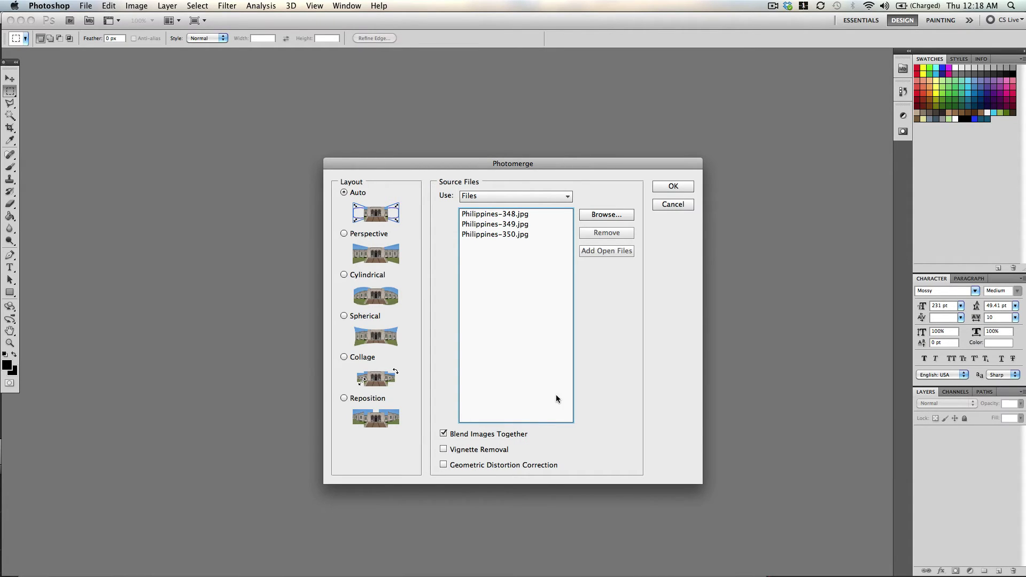
Step: Run Photomerge on the three sunset photos to build the layered Untitled_Panorama1
left_click(672, 186)
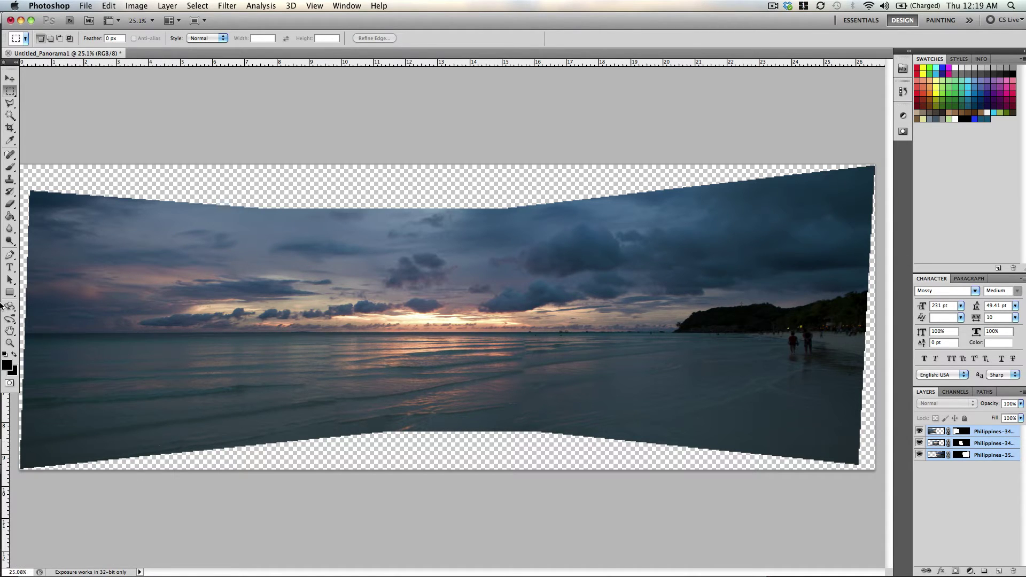
left_click(10, 343)
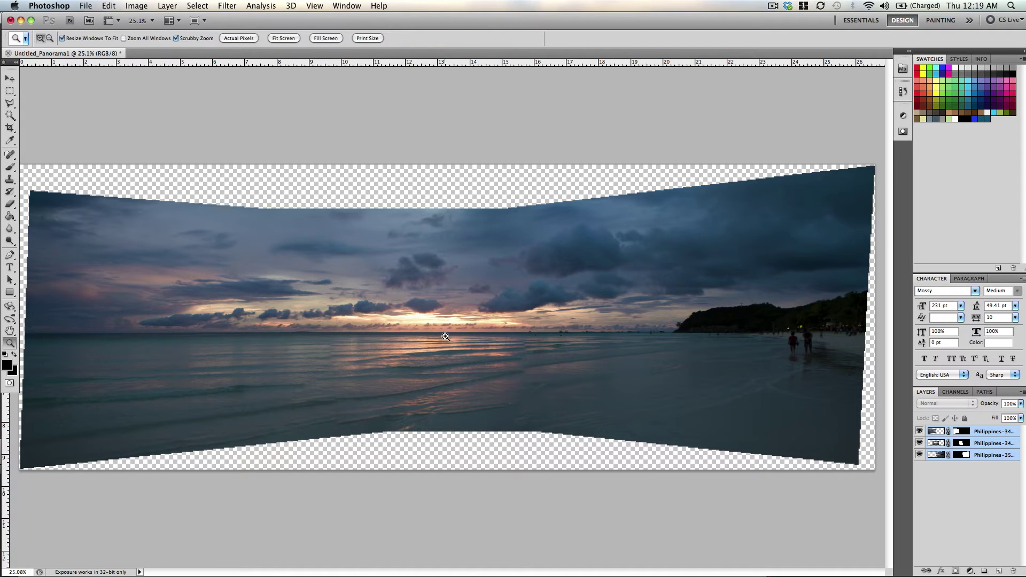
left_click(575, 351)
left_click(339, 302)
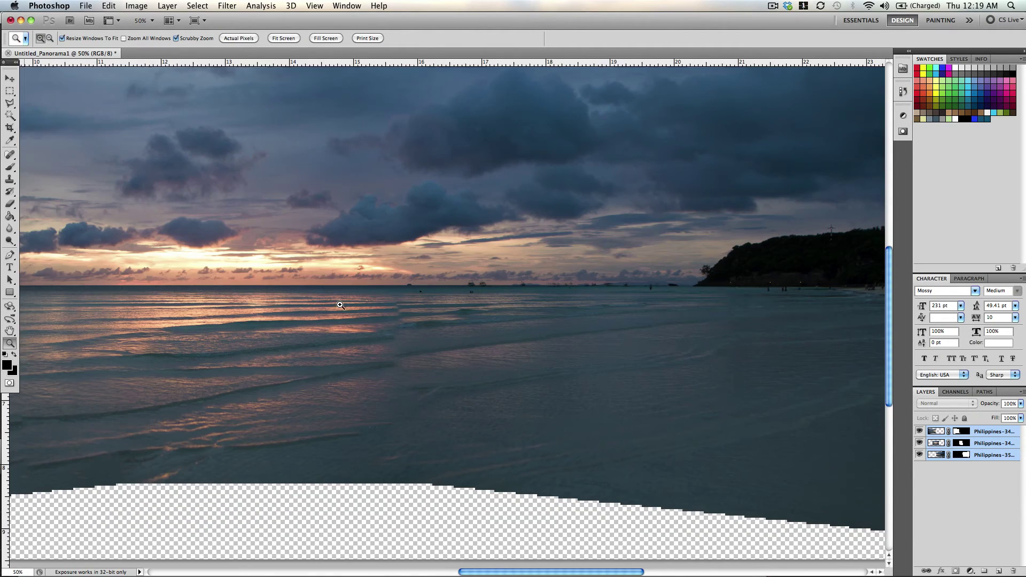
left_click(403, 321)
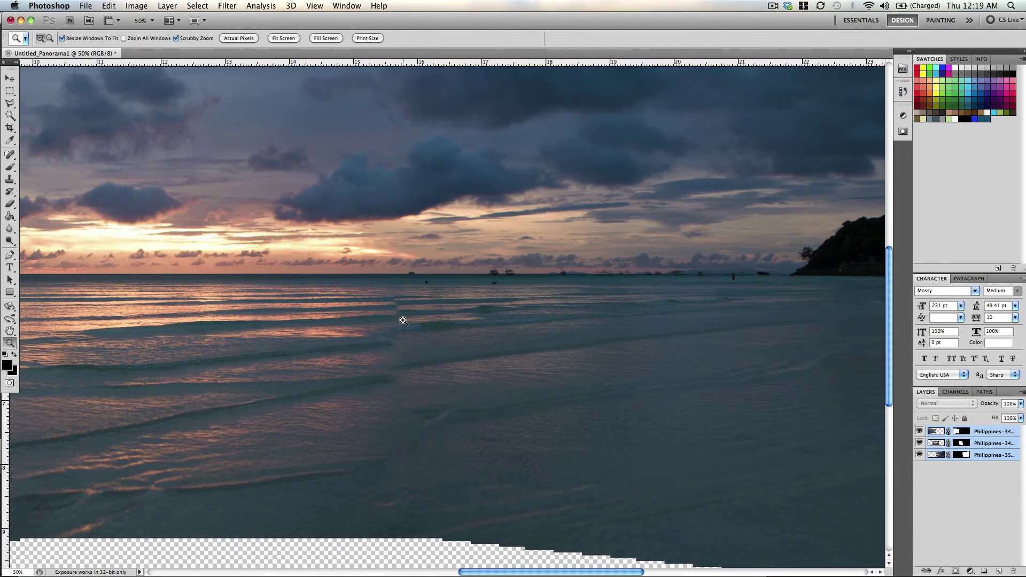
left_click(371, 338)
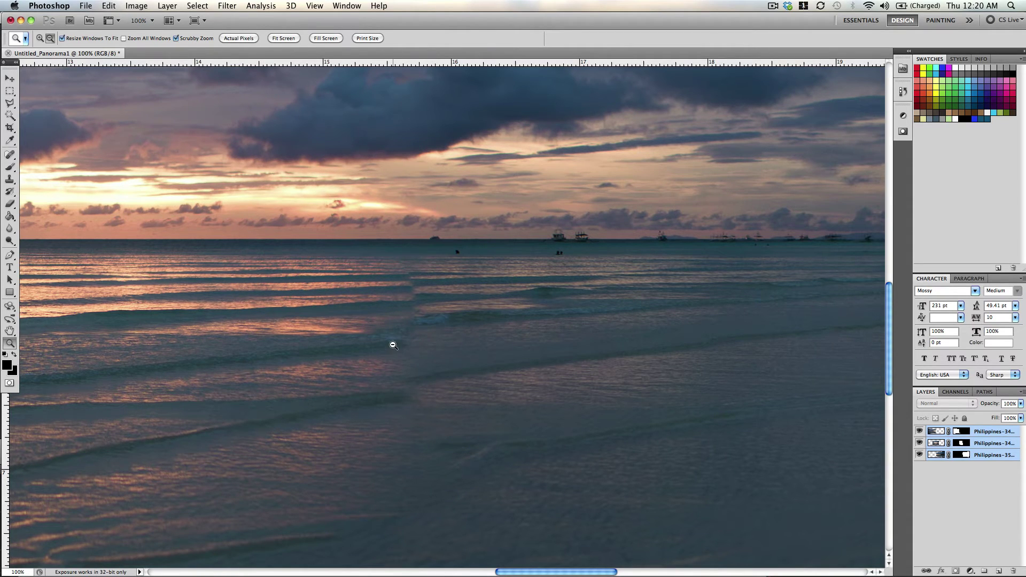
left_click(393, 345)
left_click(393, 345)
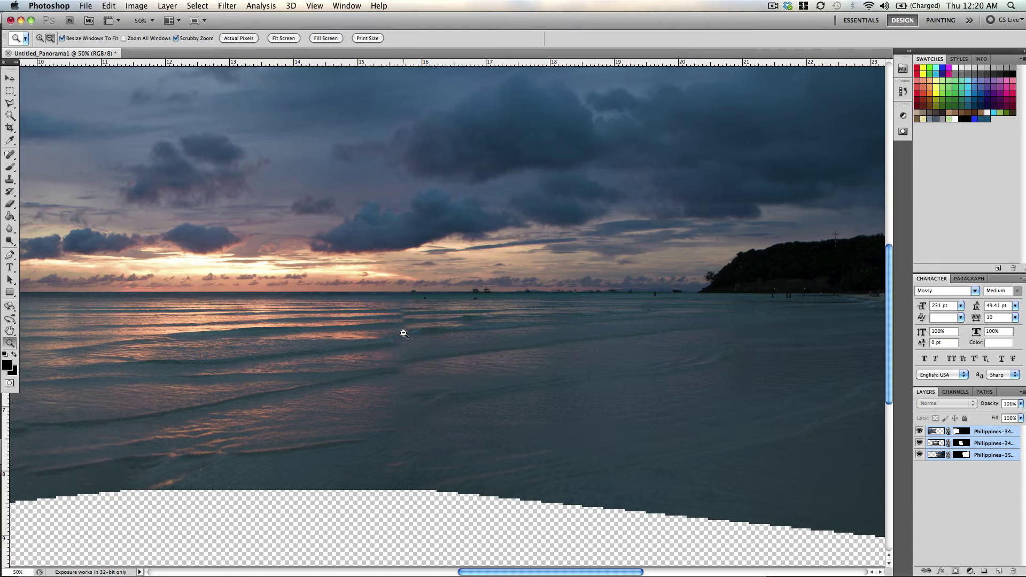
key("alt")
left_click(404, 334, "alt")
left_click(444, 319, "alt")
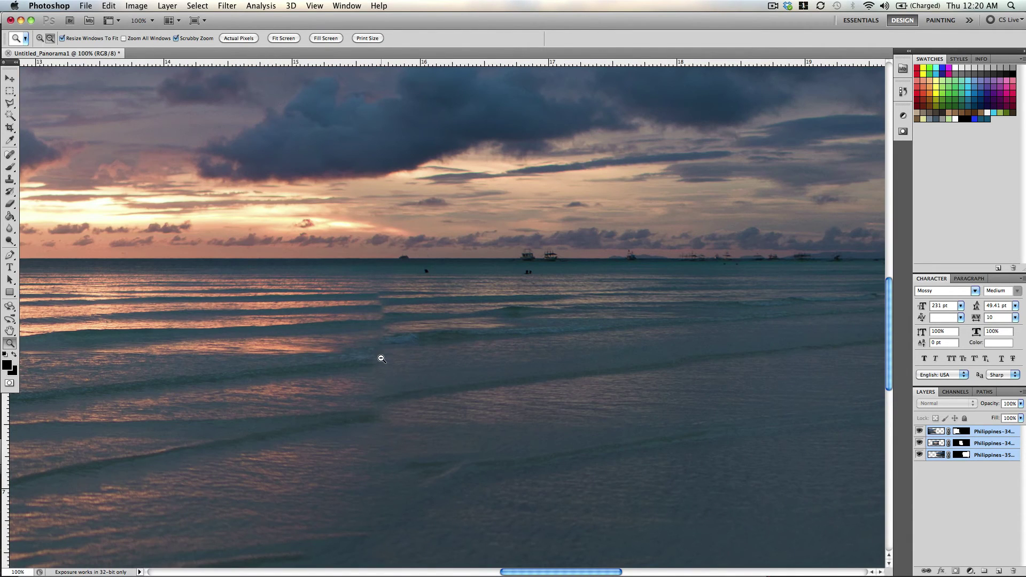
left_click(381, 358)
left_click(382, 358)
left_click(381, 358)
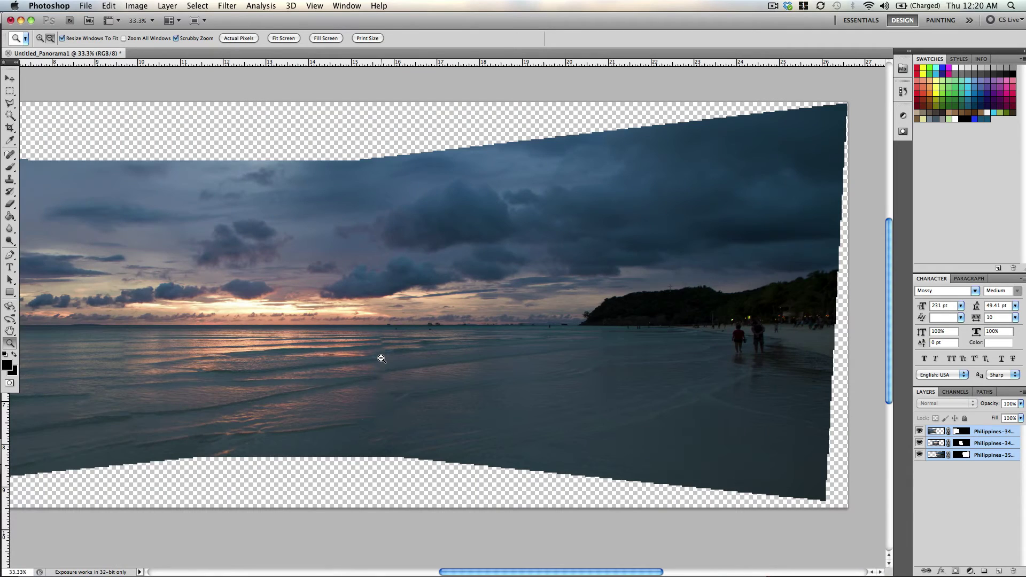
left_click(382, 358)
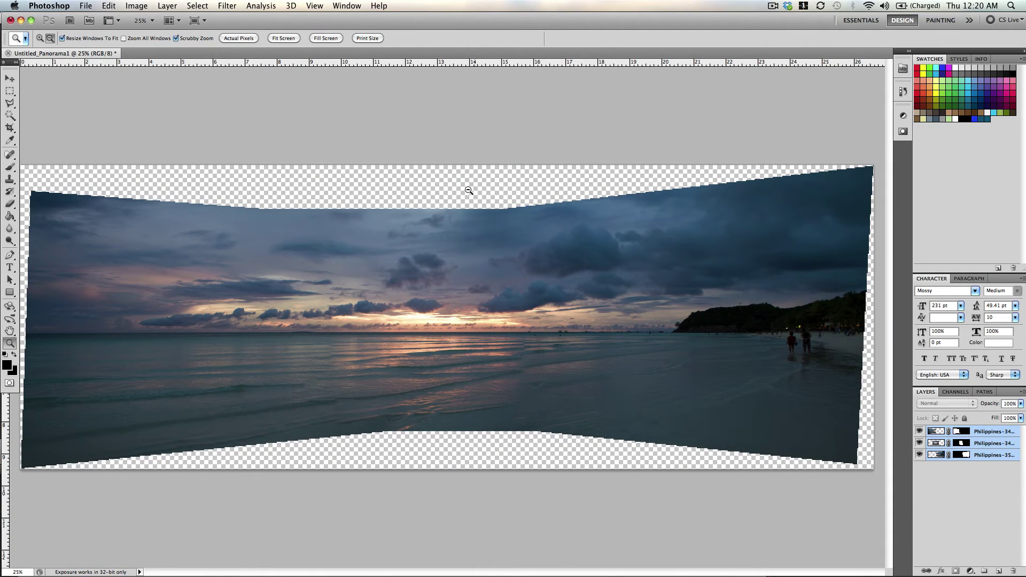
Step: Merge the three photo layers with Cmd+E into one layer, Philippines-348.jpg
right_click(976, 433)
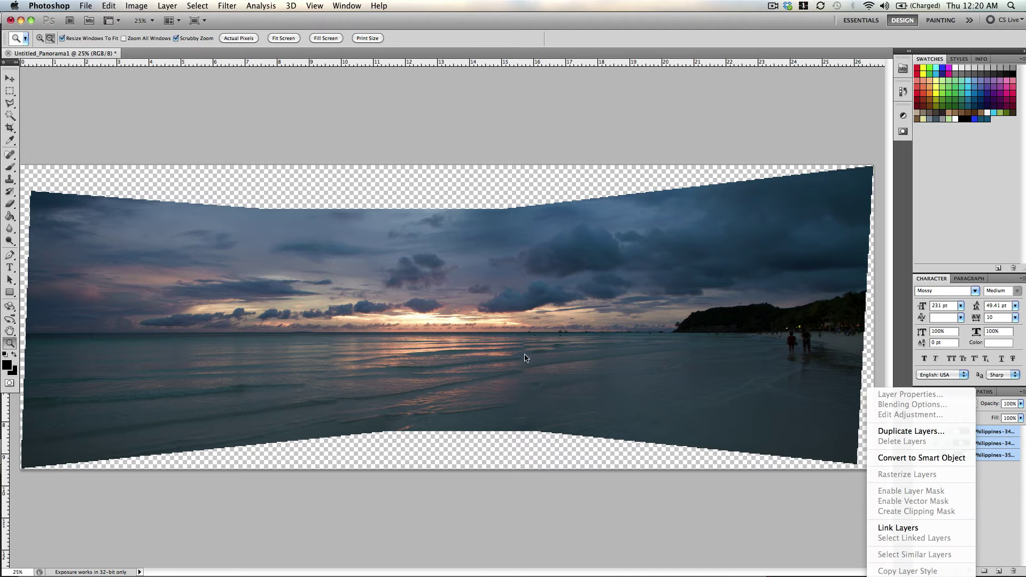
left_click(1012, 472)
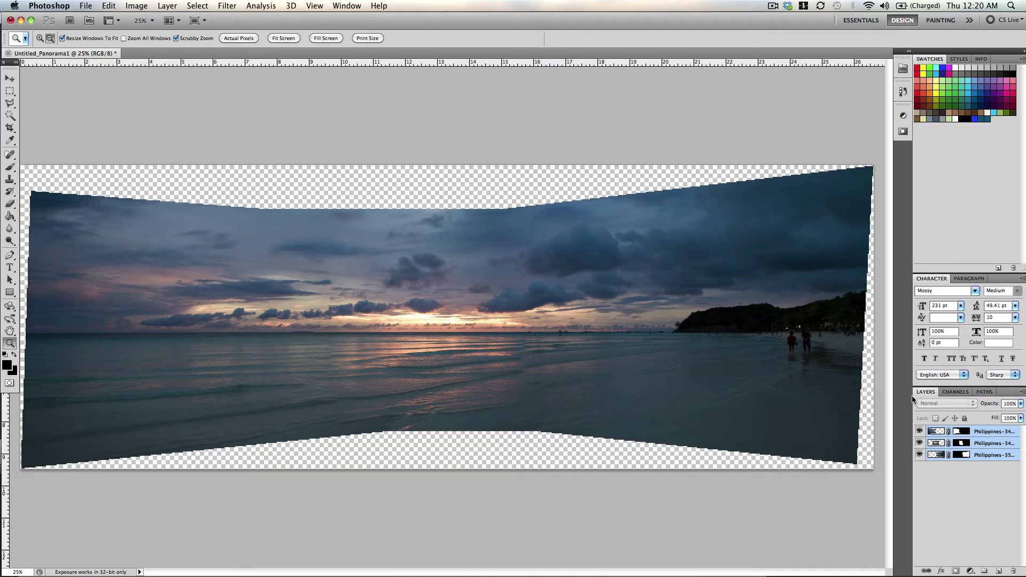
right_click(983, 441)
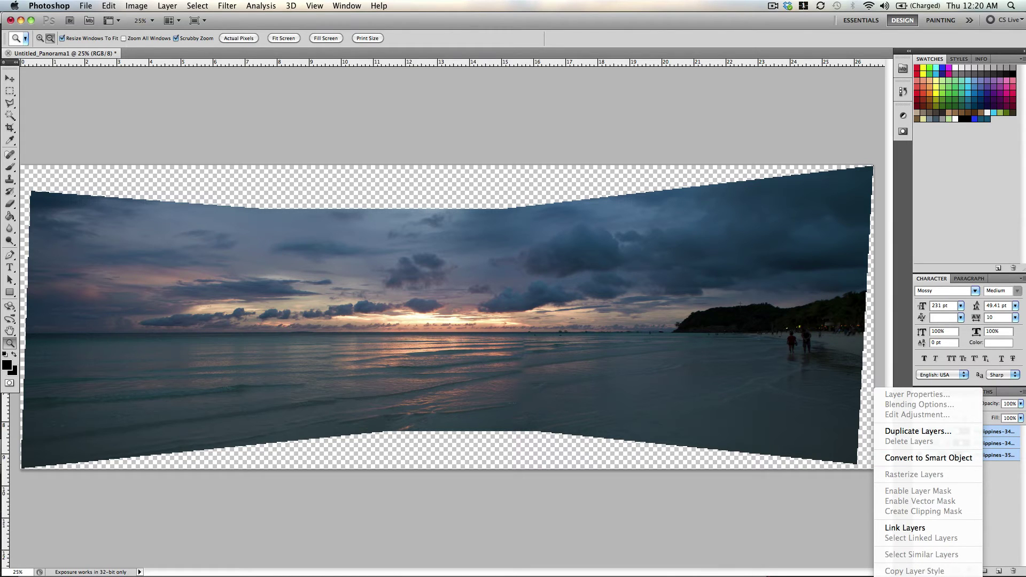
key("super+e")
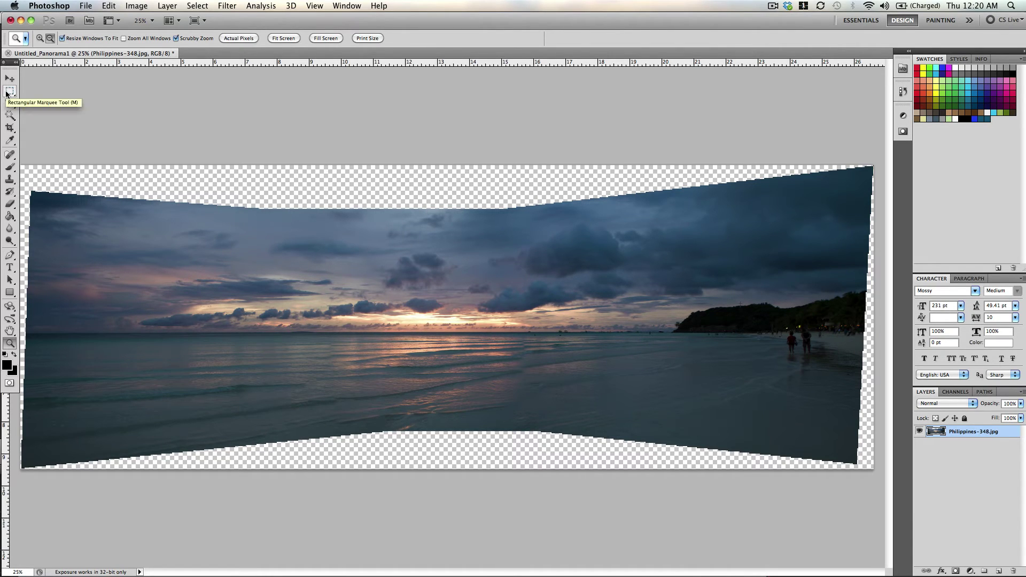
Step: Use the Rectangular Marquee to select the panorama interior clear of the transparent warped edges
left_click(7, 94)
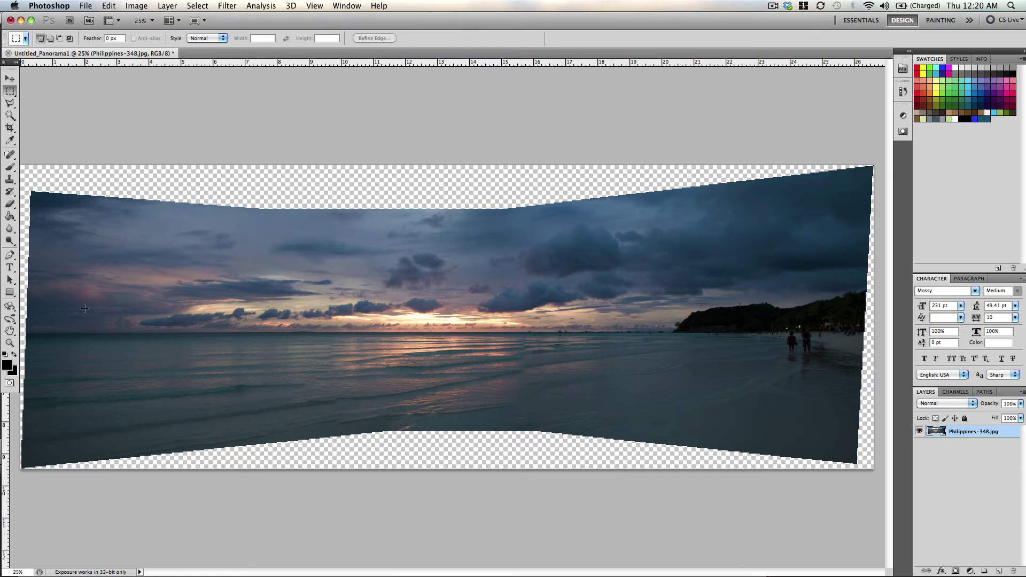
left_click_drag(54, 424, 828, 213)
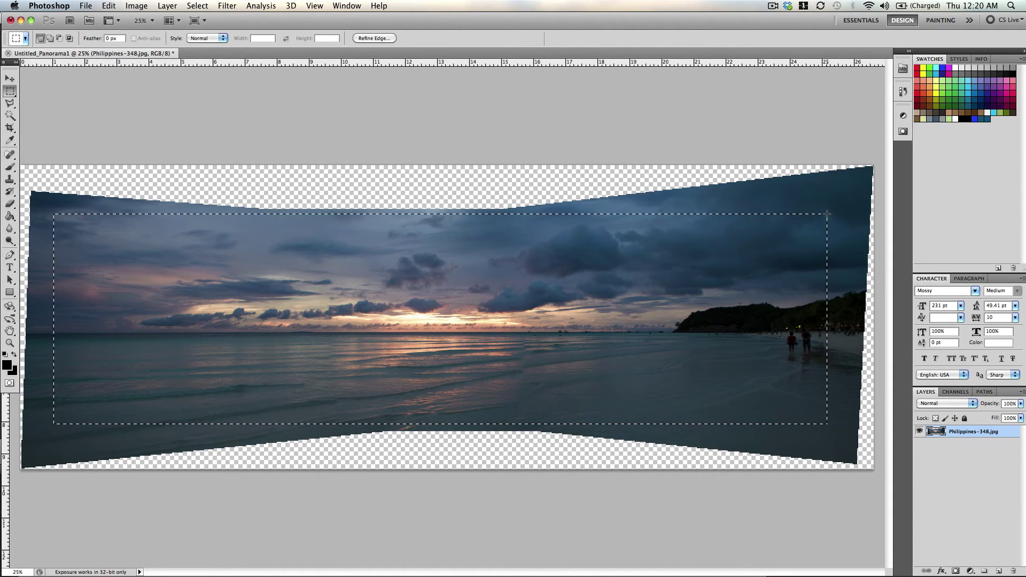
left_click_drag(750, 204, 632, 368)
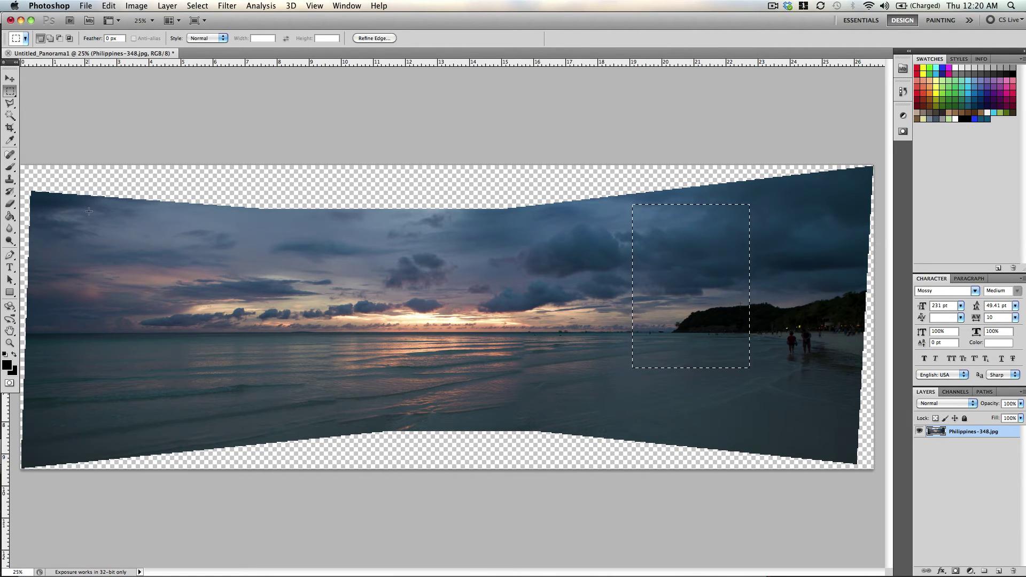
left_click_drag(88, 211, 753, 419)
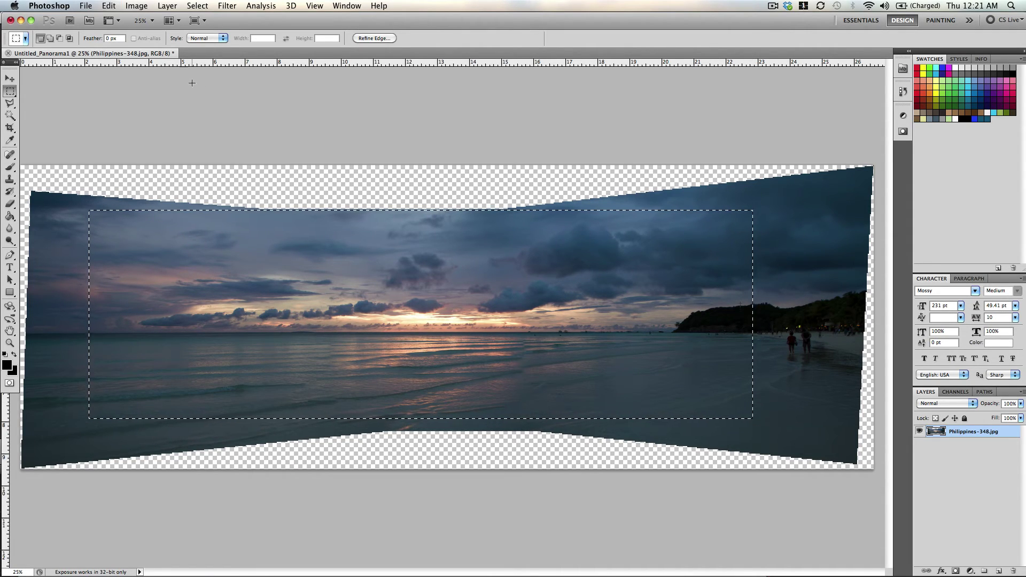
left_click(87, 6)
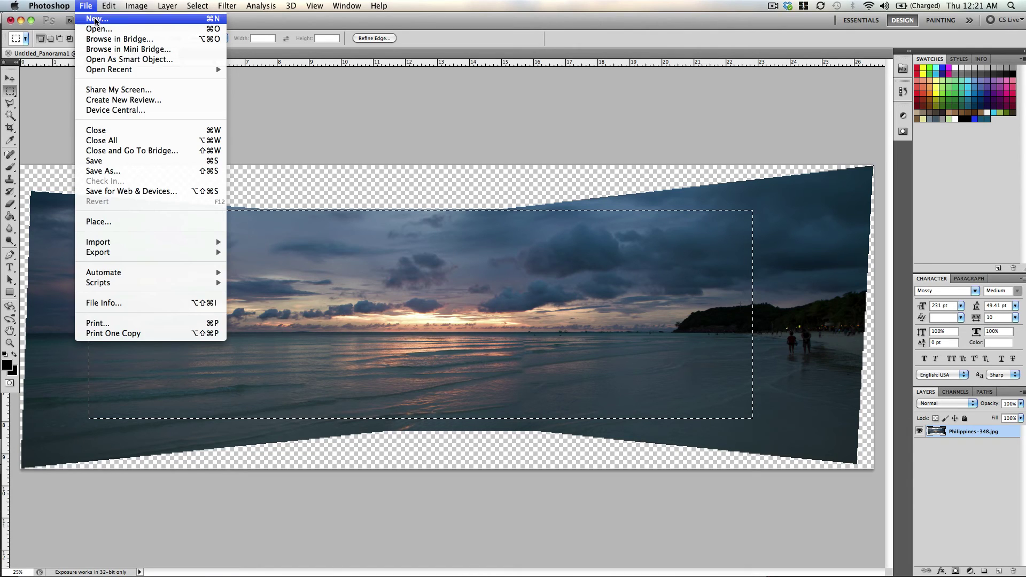
Step: Create the blank Untitled-1 document and paste the cropped seascape in as Layer 1
left_click(96, 20)
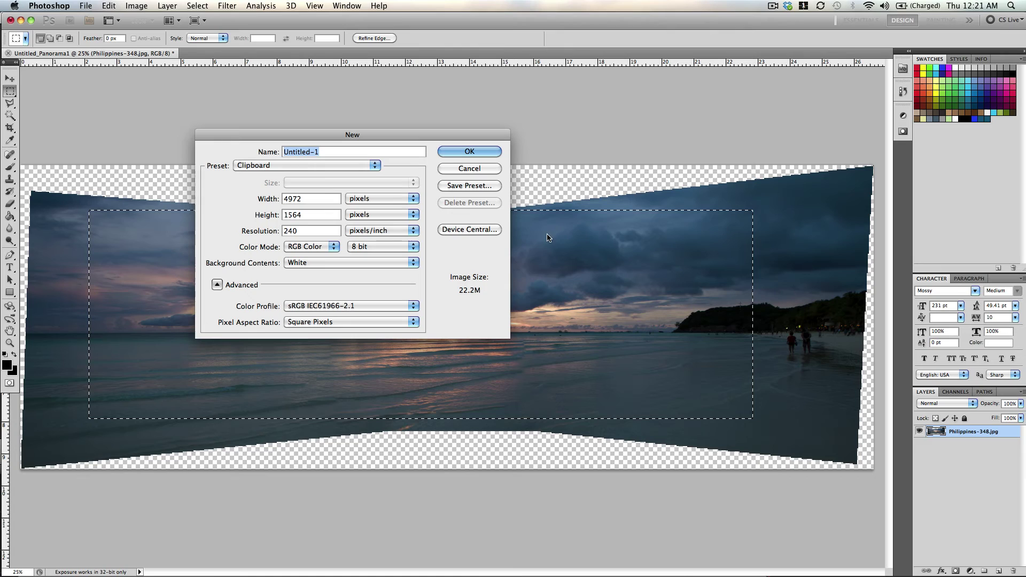
left_click(462, 152)
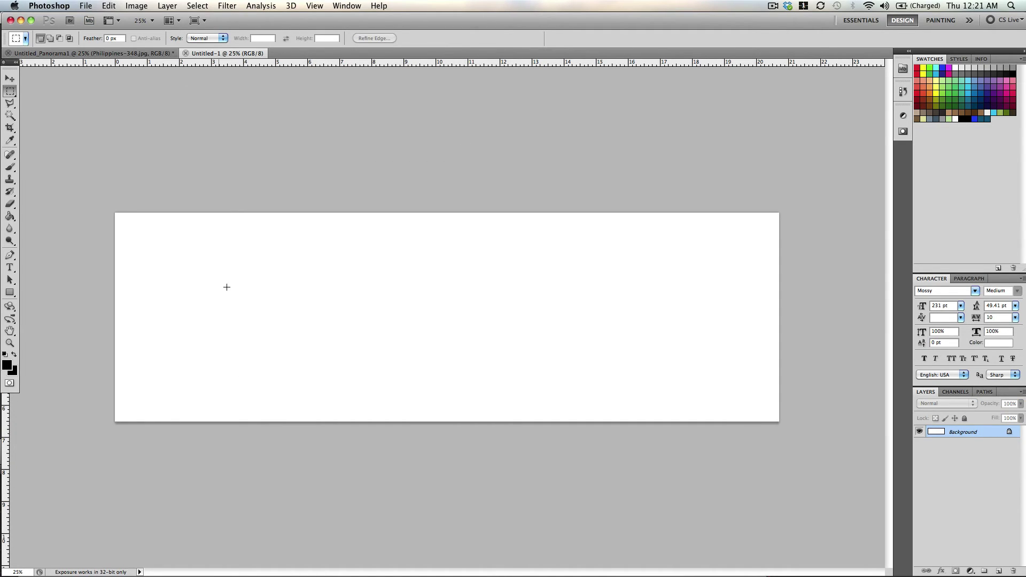
key("super+v")
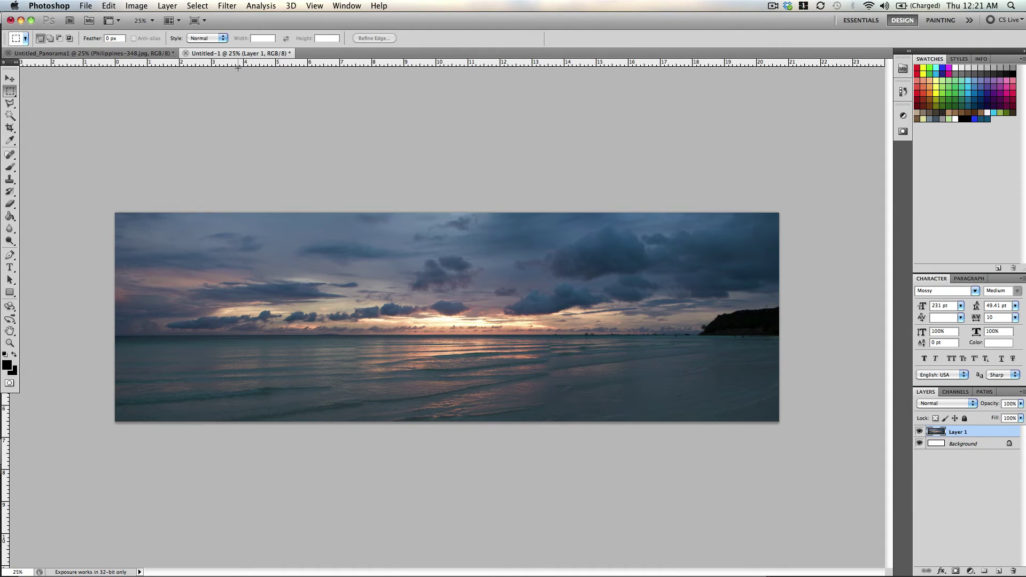
left_click(10, 79)
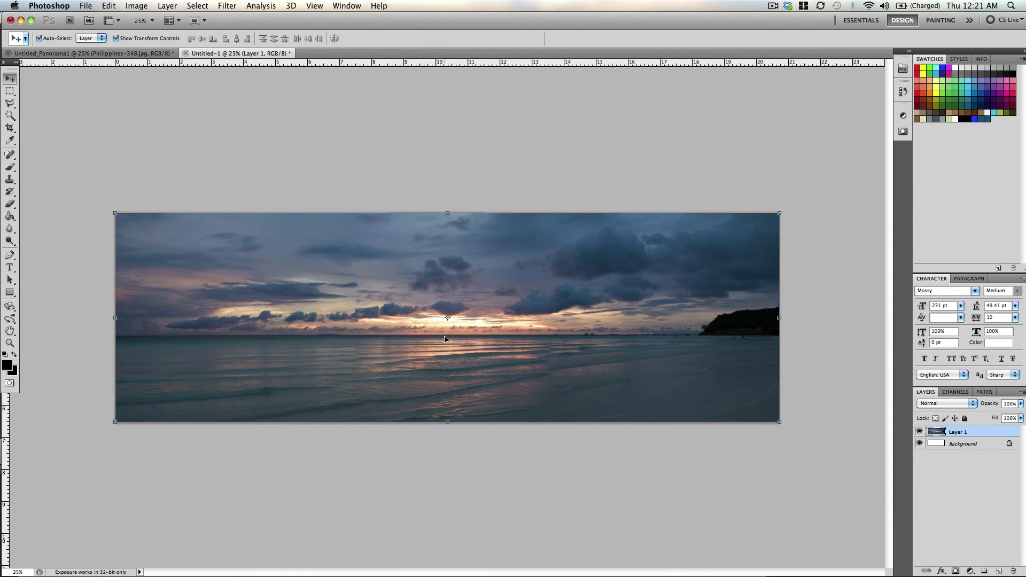
left_click(567, 156)
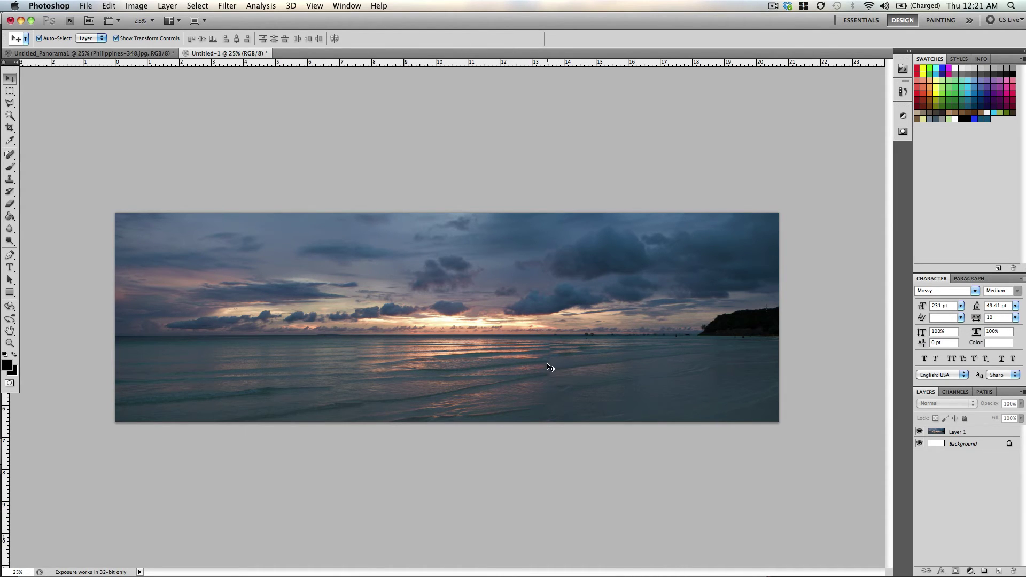
Step: Zoom in to 200% on the seam running through the water
key("z")
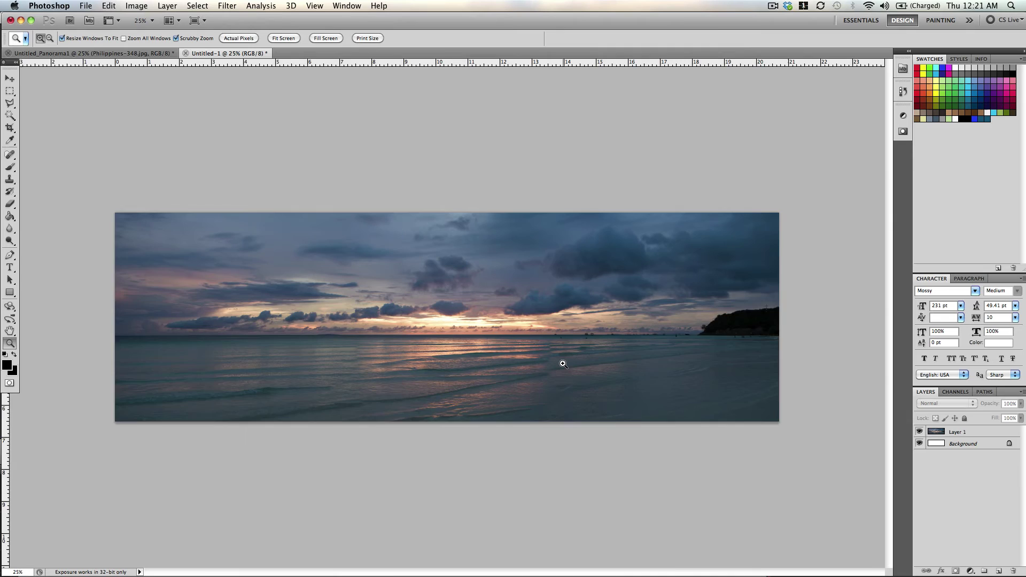
left_click(563, 364)
left_click(432, 280)
left_click(434, 296)
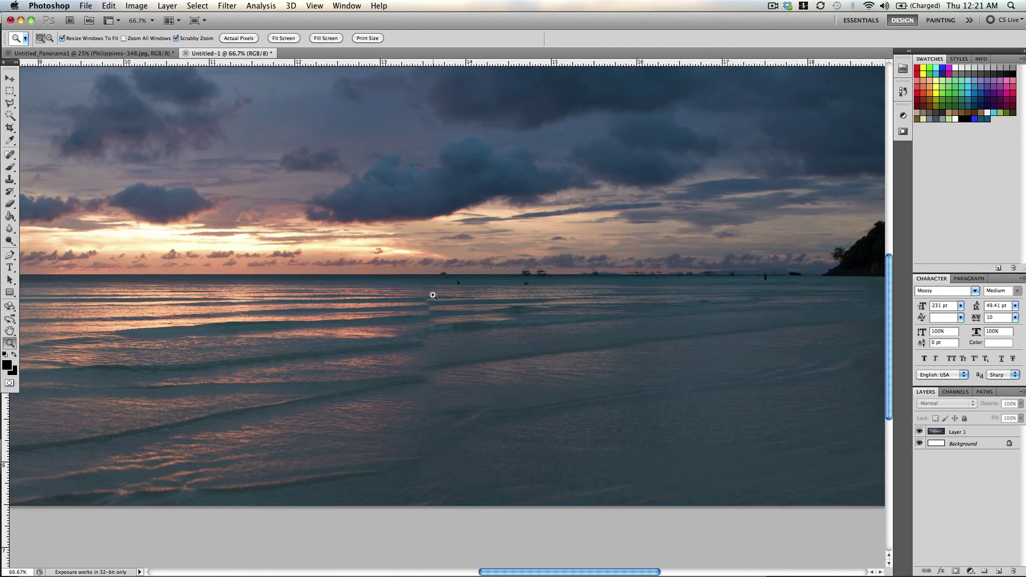
left_click(434, 296)
left_click(431, 294)
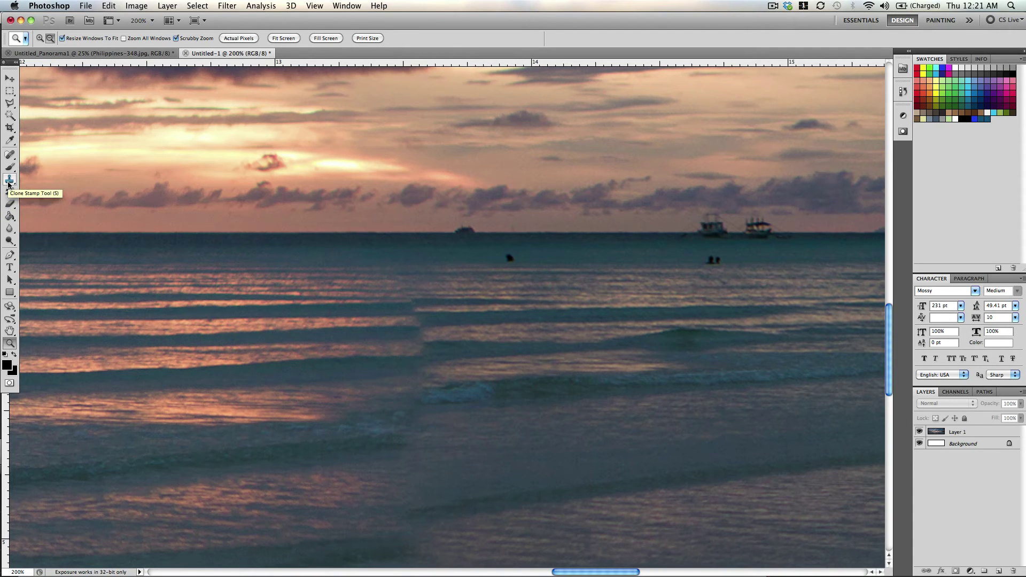
Step: Pick the Clone Stamp on Layer 1 and shrink the brush to 22 px at 31% hardness
left_click(9, 181)
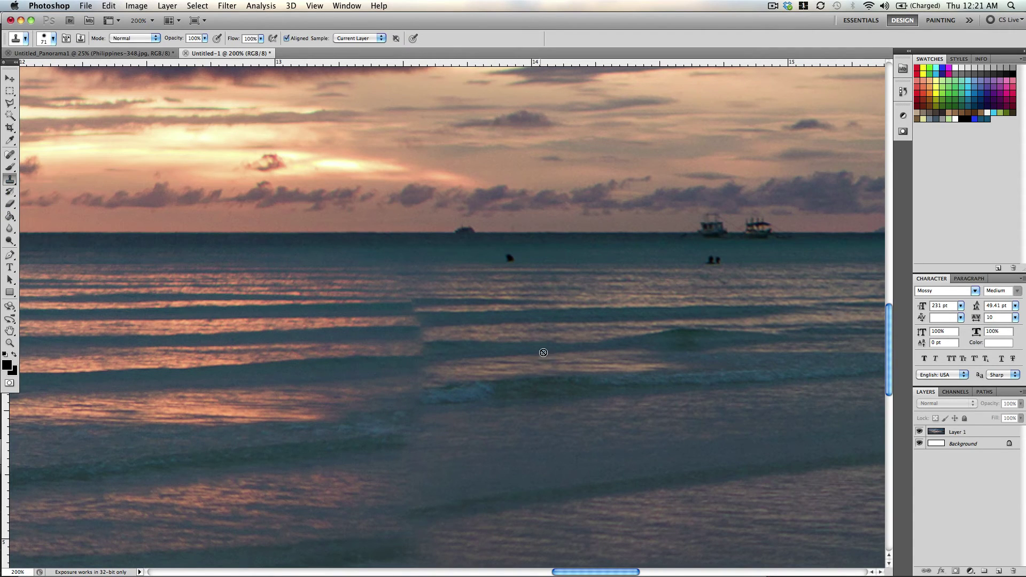
left_click(969, 433)
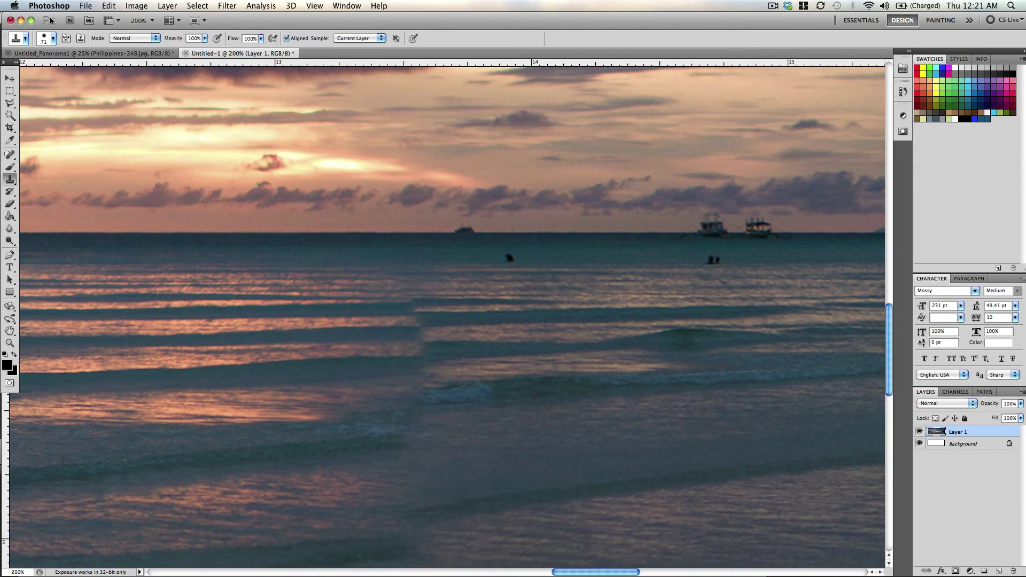
left_click(53, 41)
left_click_drag(52, 67, 27, 68)
left_click(31, 68)
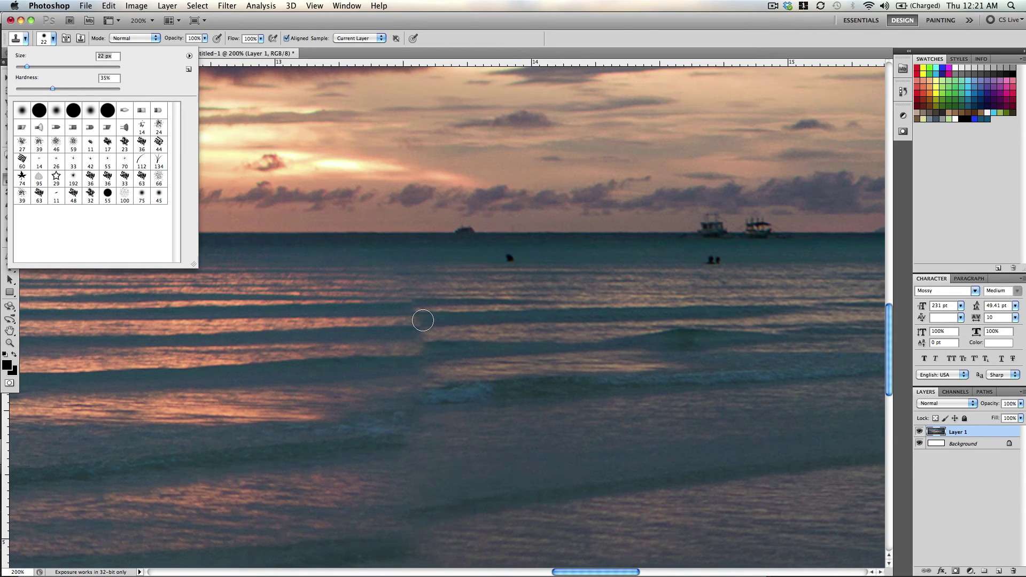
left_click(423, 321)
left_click(590, 216)
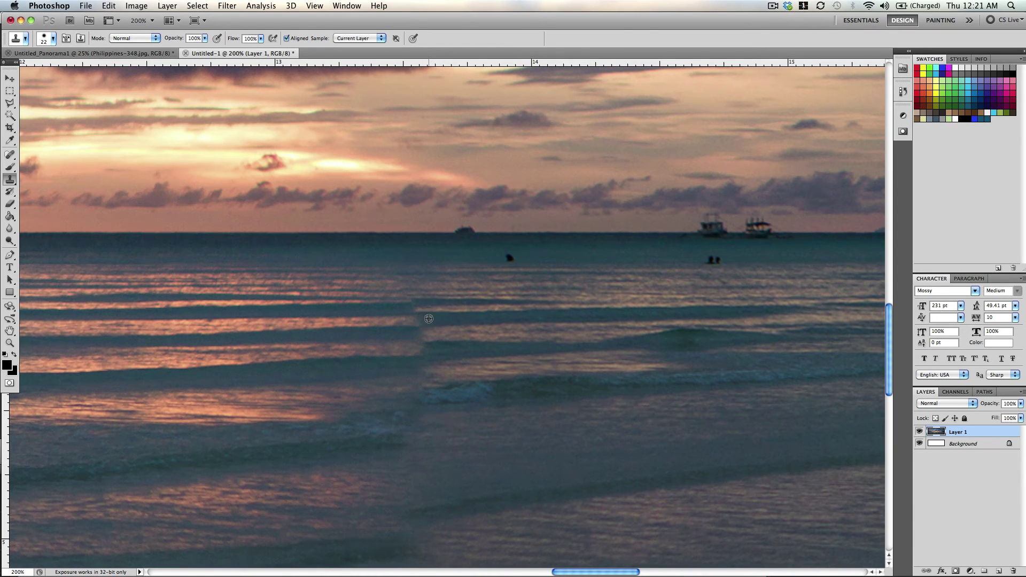
Step: Sample water beside the seam and paint clone strokes across the broken pink wave reflections
left_click(389, 328, "alt")
left_click_drag(412, 328, 489, 325)
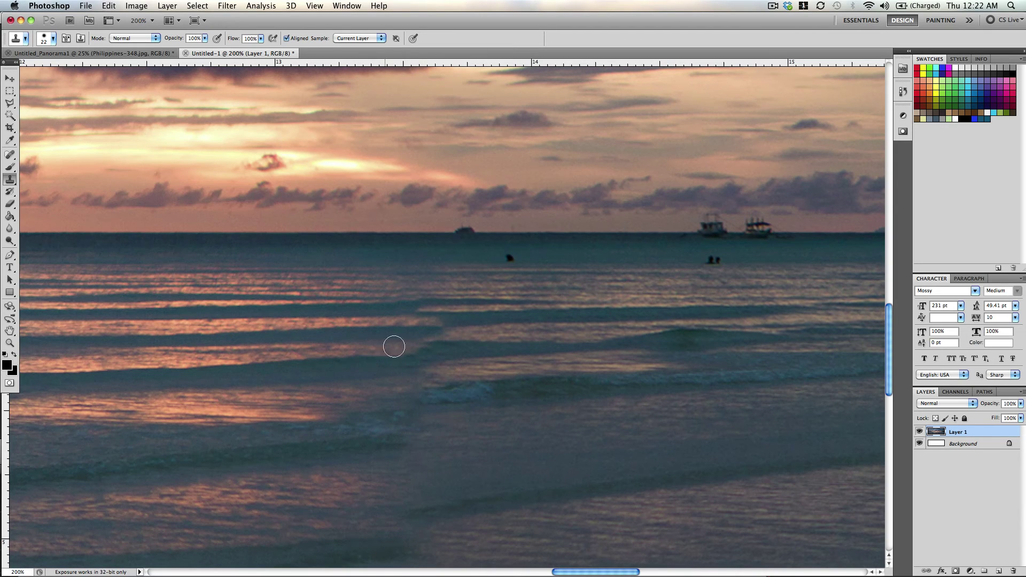
left_click(429, 349, "alt")
left_click_drag(449, 344, 500, 339)
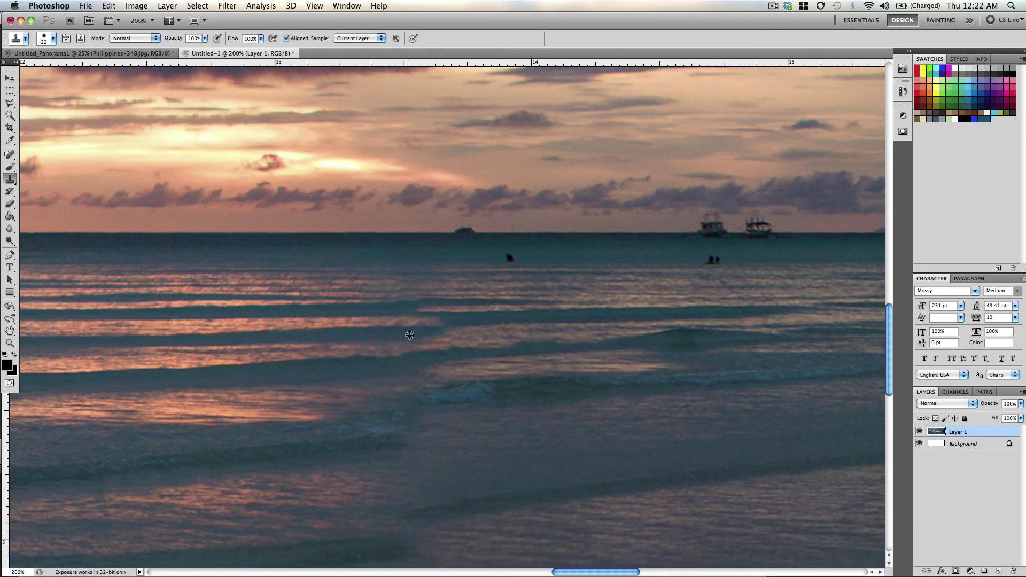
left_click(461, 321, "alt")
left_click(435, 325)
left_click_drag(435, 325, 422, 328)
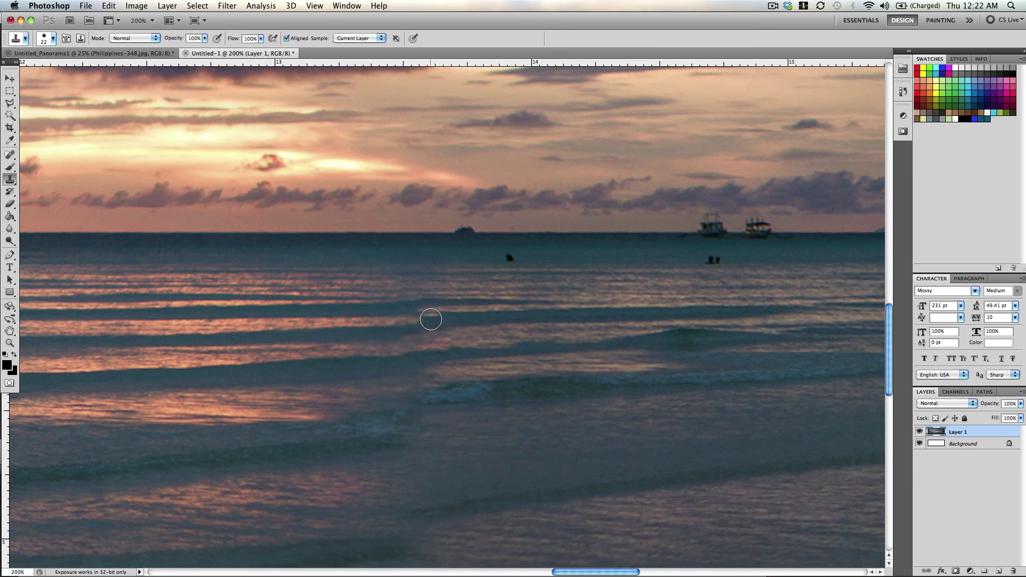
left_click(374, 330, "alt")
left_click_drag(408, 322, 470, 310)
Step: Zoom out to 25% and compare the repaired panorama with Untitled_Panorama1, returning to Untitled-1
key("z")
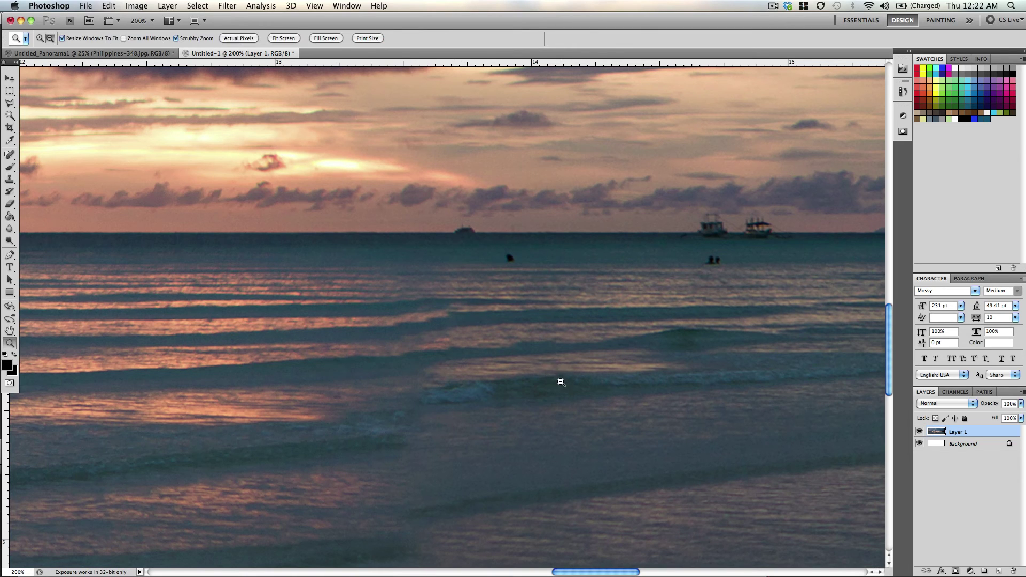
left_click(561, 382, "alt")
left_click(561, 382, "alt")
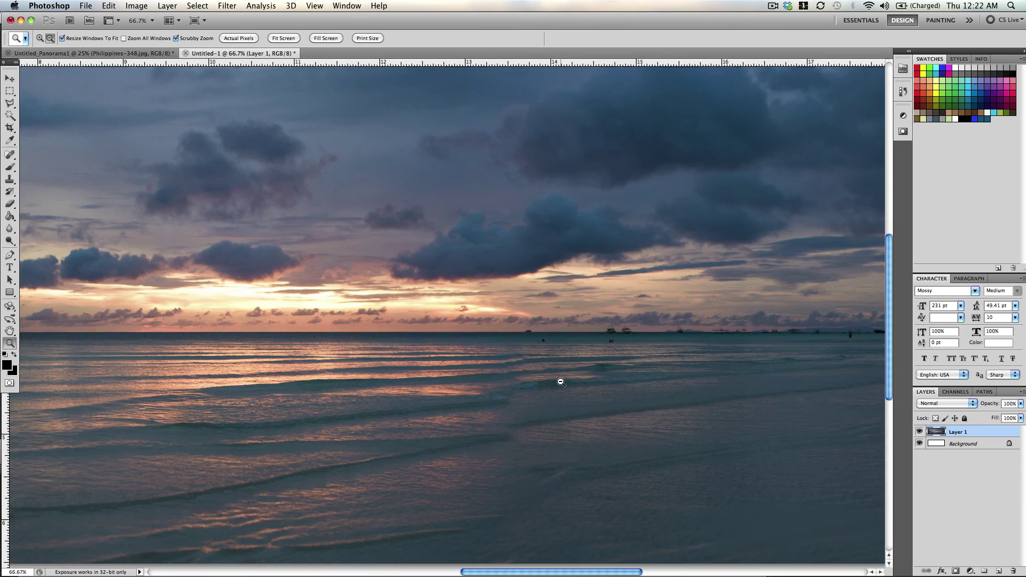
left_click(561, 382, "alt")
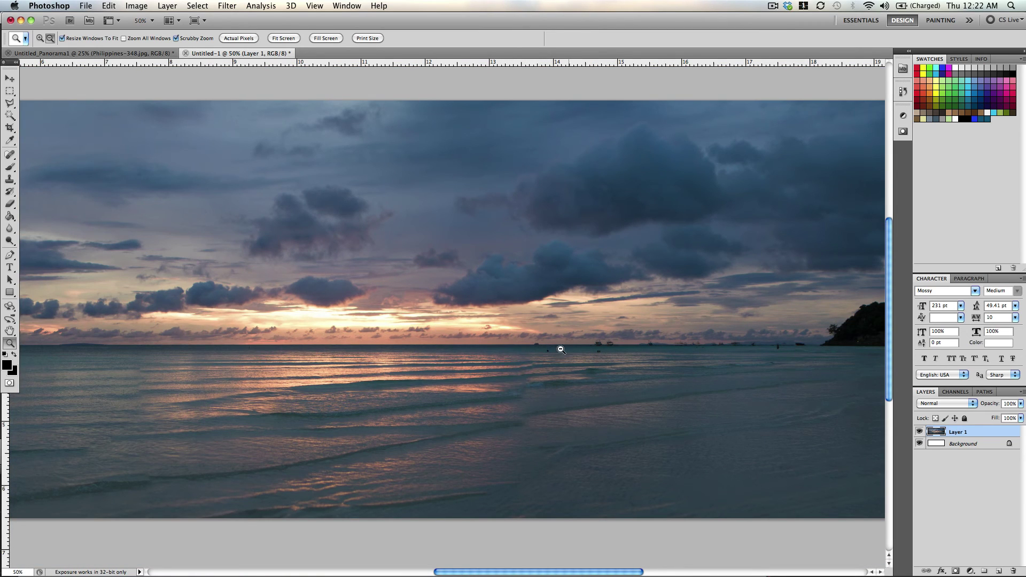
left_click(544, 340, "alt")
scroll(296, 350, "left", 5)
scroll(296, 350, "right", 3)
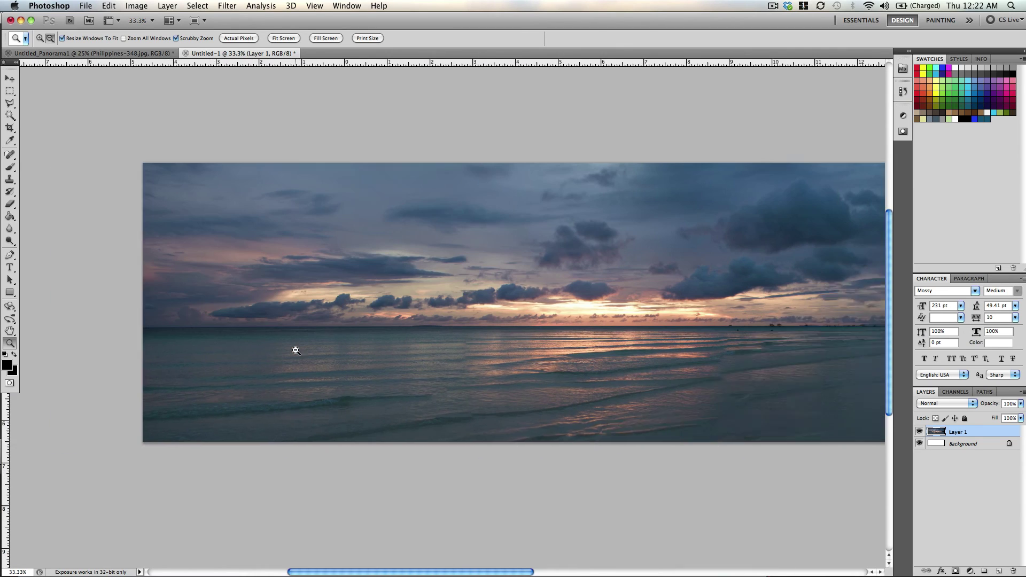
scroll(295, 350, "right", 5)
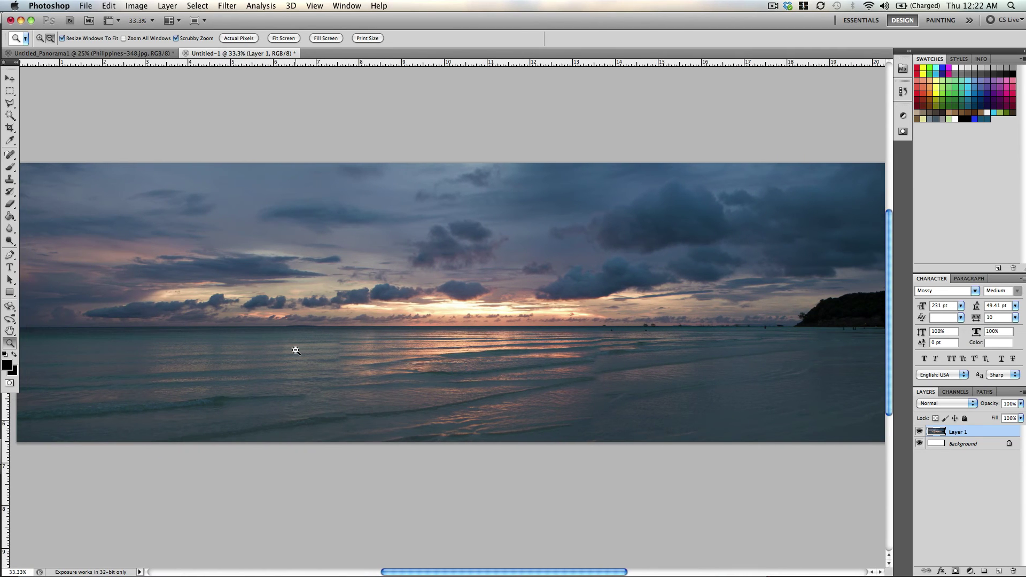
left_click(353, 335, "alt")
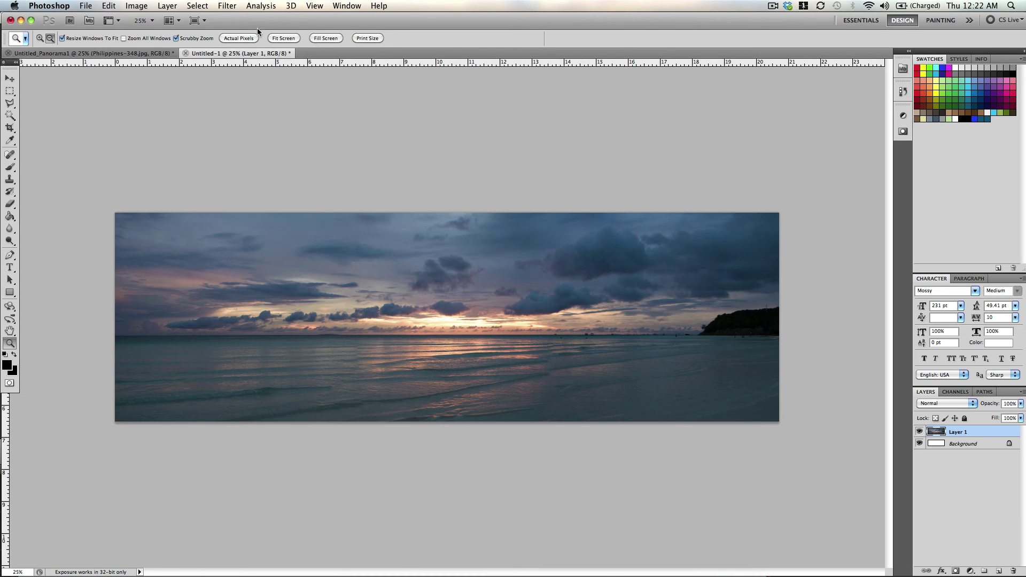
left_click(150, 52)
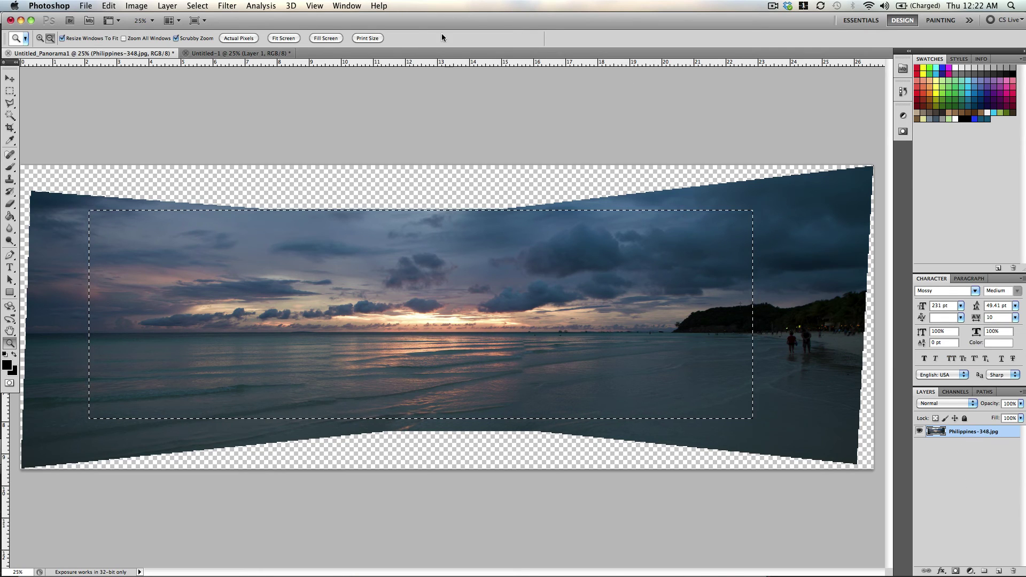
left_click(230, 54)
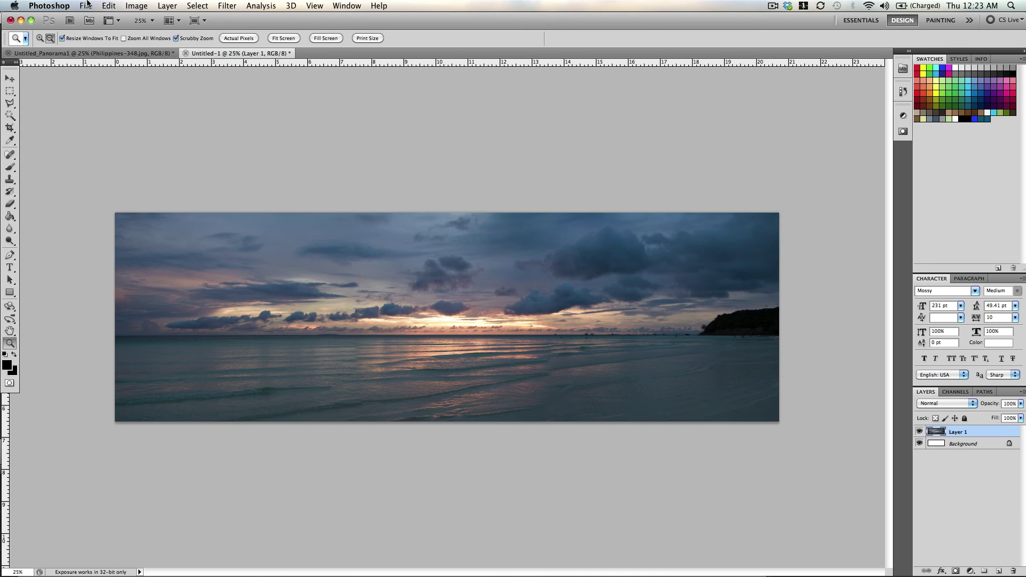
Step: Save the document as Untitled-1.psd in Photoshop format with Layers kept
left_click(86, 6)
mouse_move(148, 256)
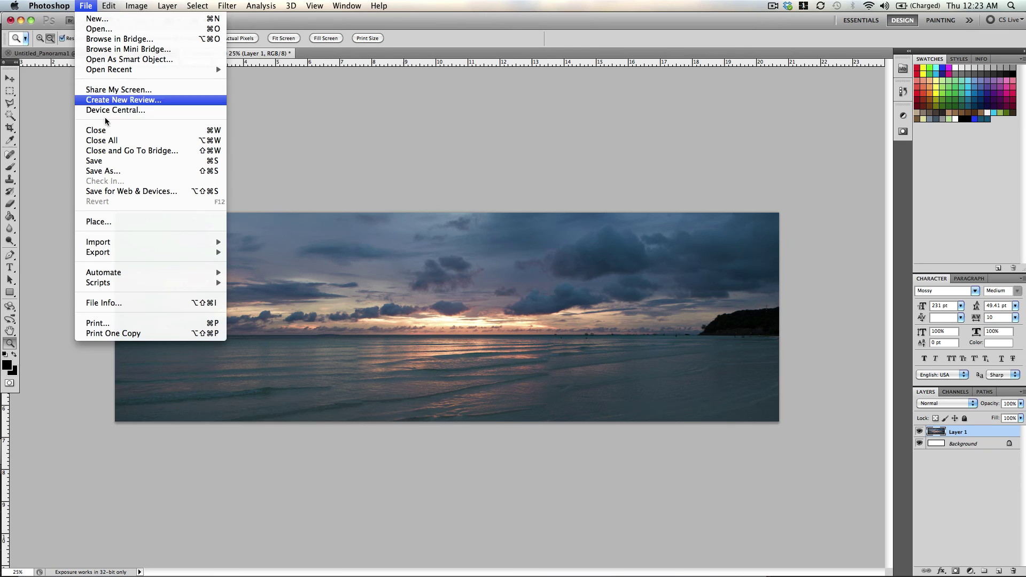
mouse_move(120, 8)
mouse_move(87, 6)
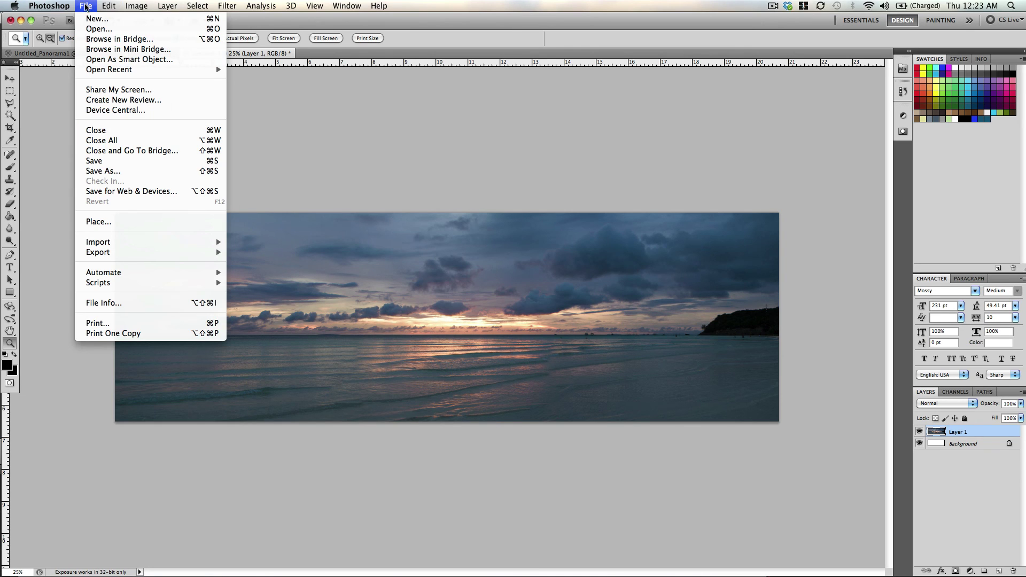
left_click(111, 167)
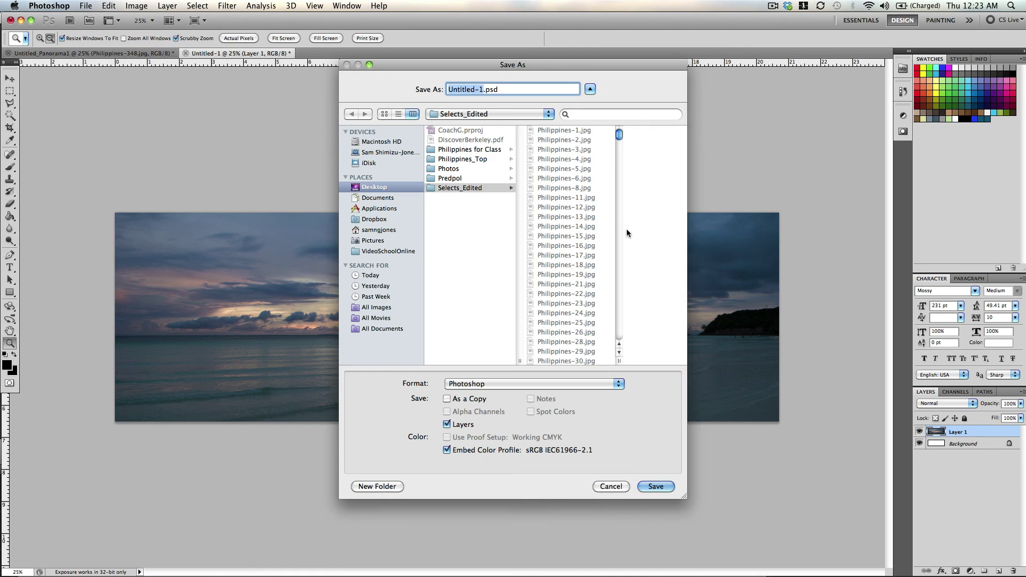
left_click(650, 486)
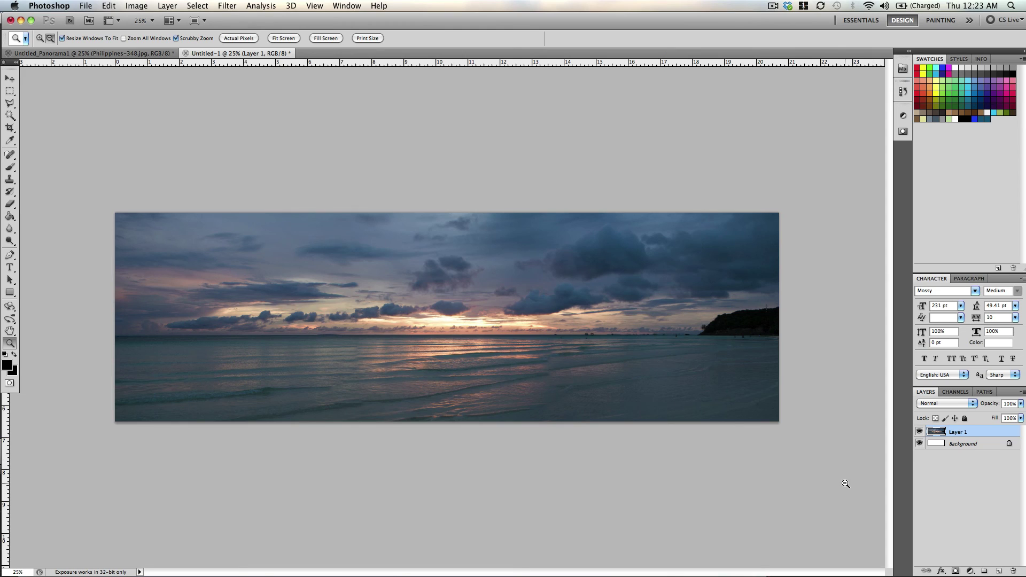